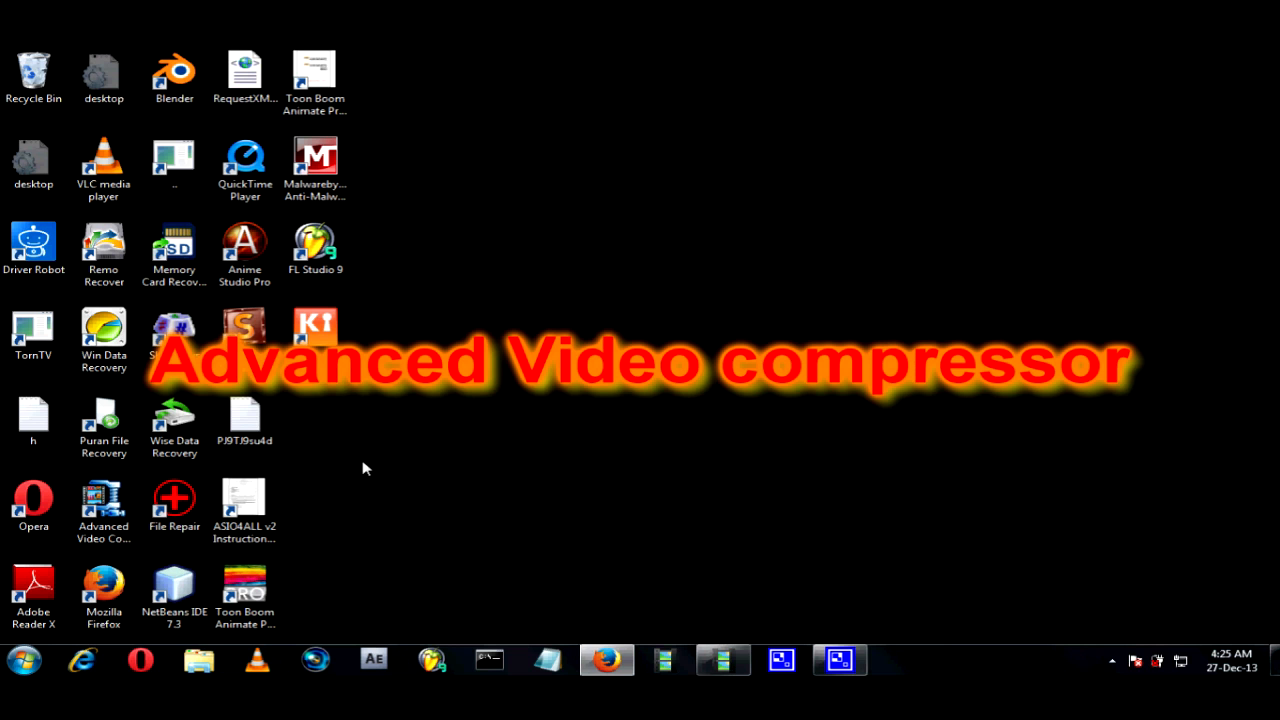
Launch Advanced Video Compressor, dismiss the Getting Started prompt and maximize the program window.
double_click(104, 506)
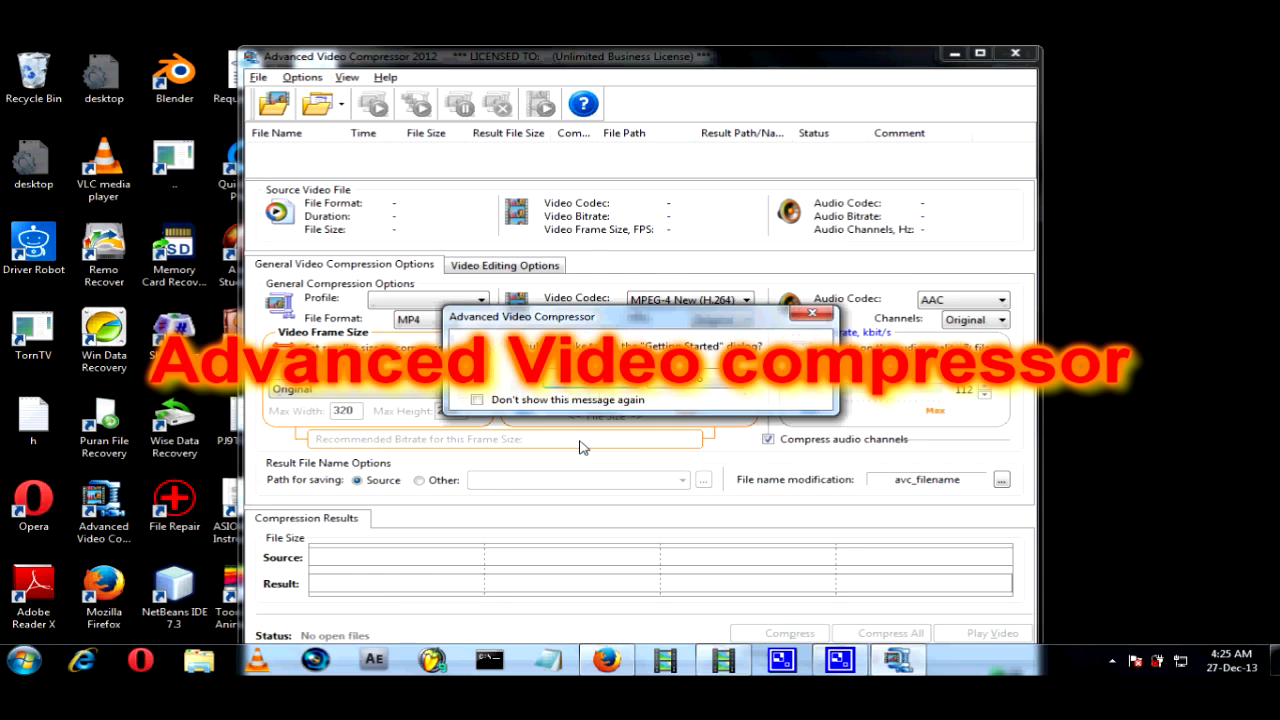
left_click(683, 390)
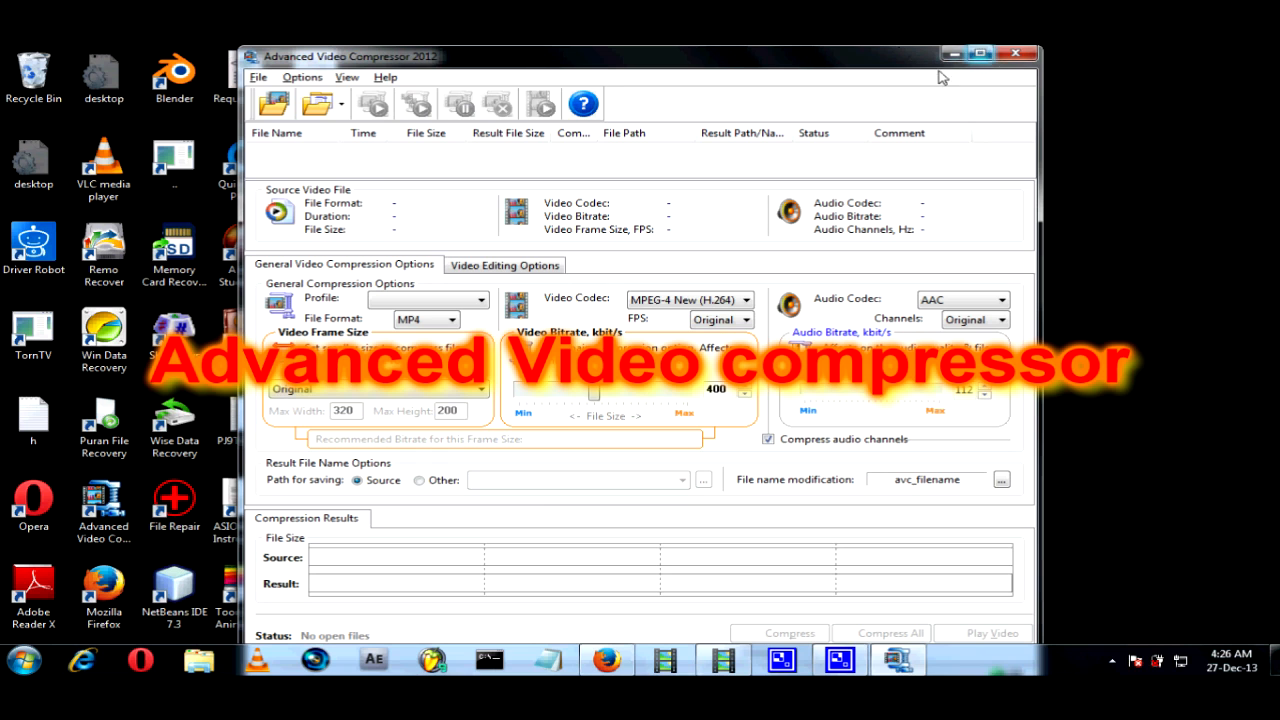
left_click(278, 108)
left_click(878, 151)
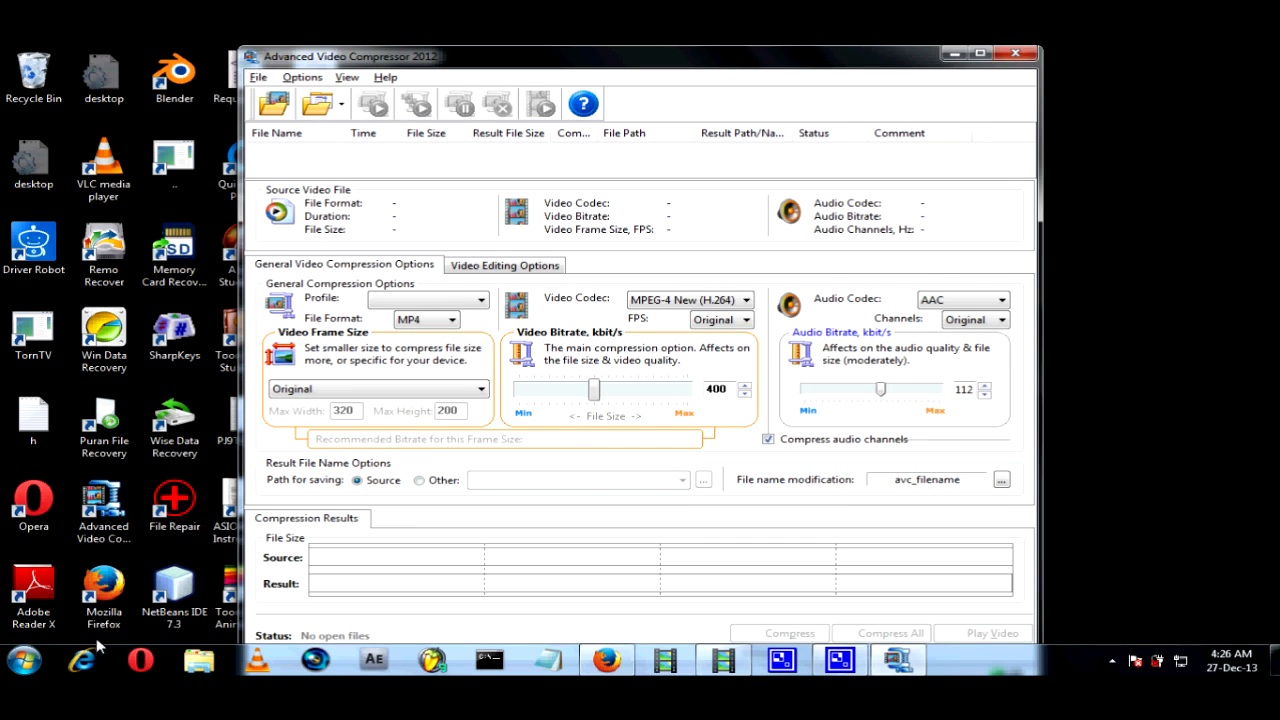
left_click(980, 52)
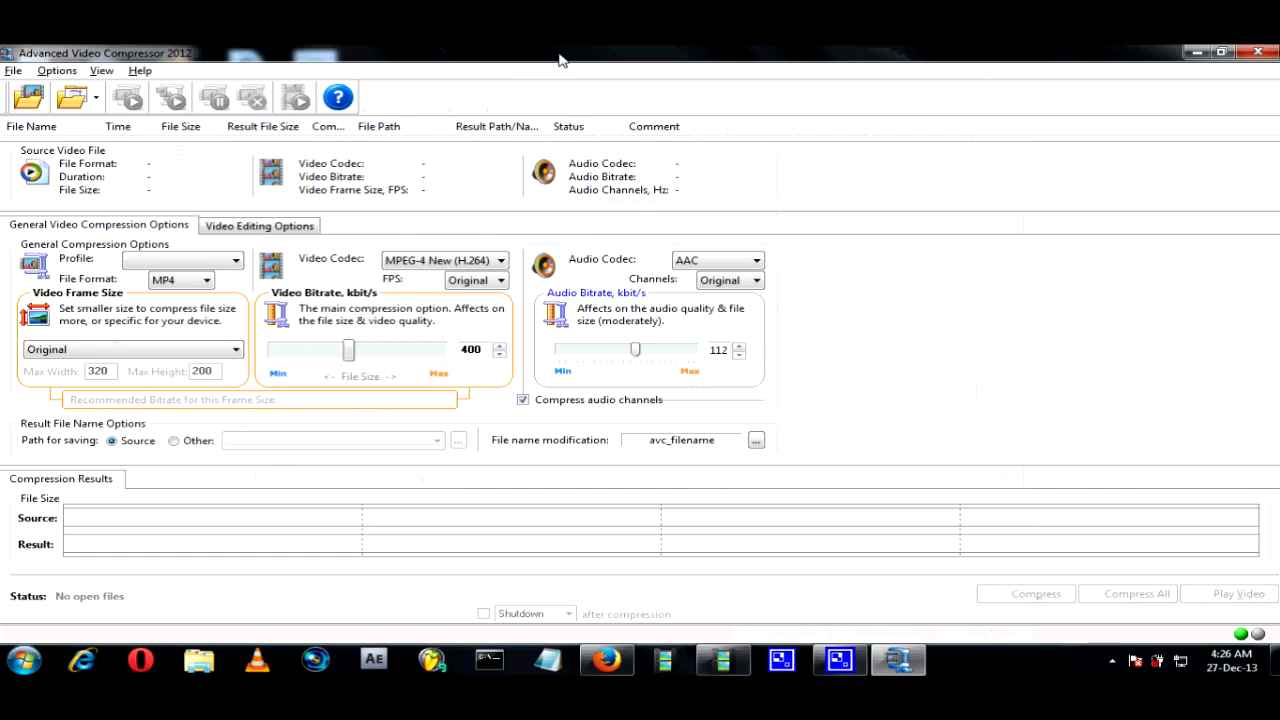
Open the video "Crazy Lights - Royalty Free Footage_2" from the My Documents folder of the user's profile.
left_click(30, 99)
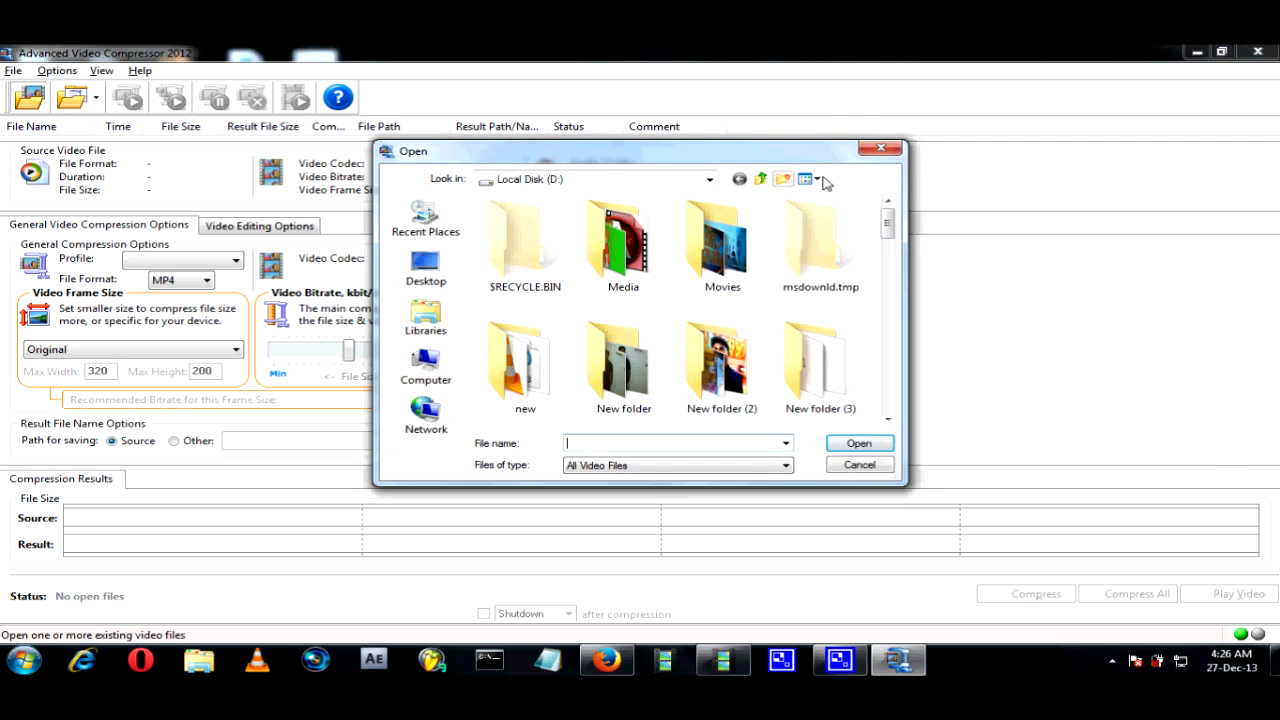
left_click_drag(888, 221, 884, 252)
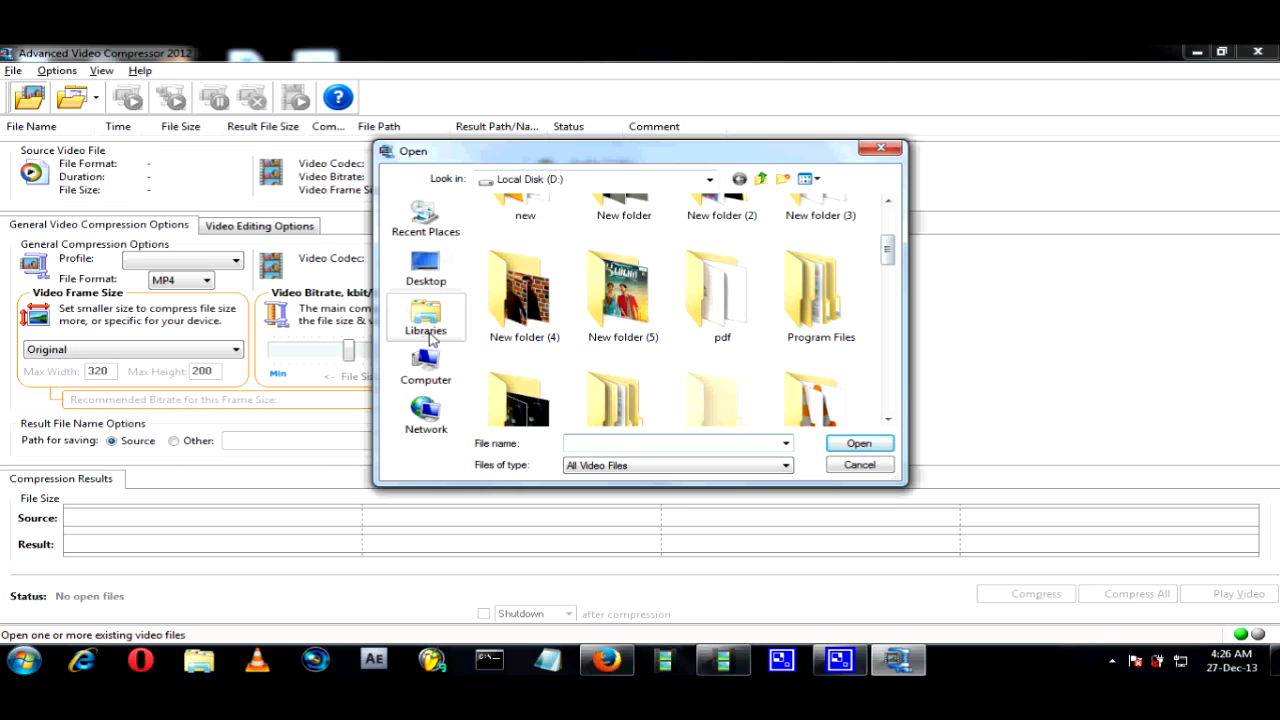
left_click(427, 283)
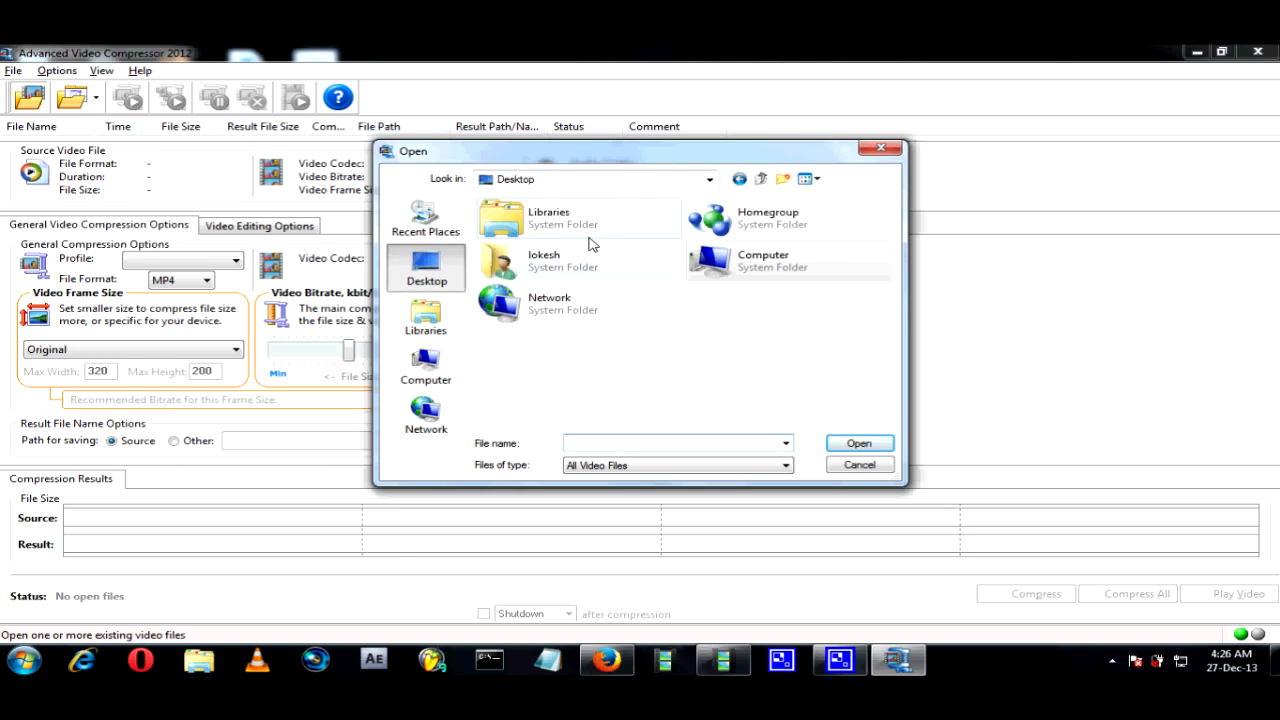
double_click(568, 262)
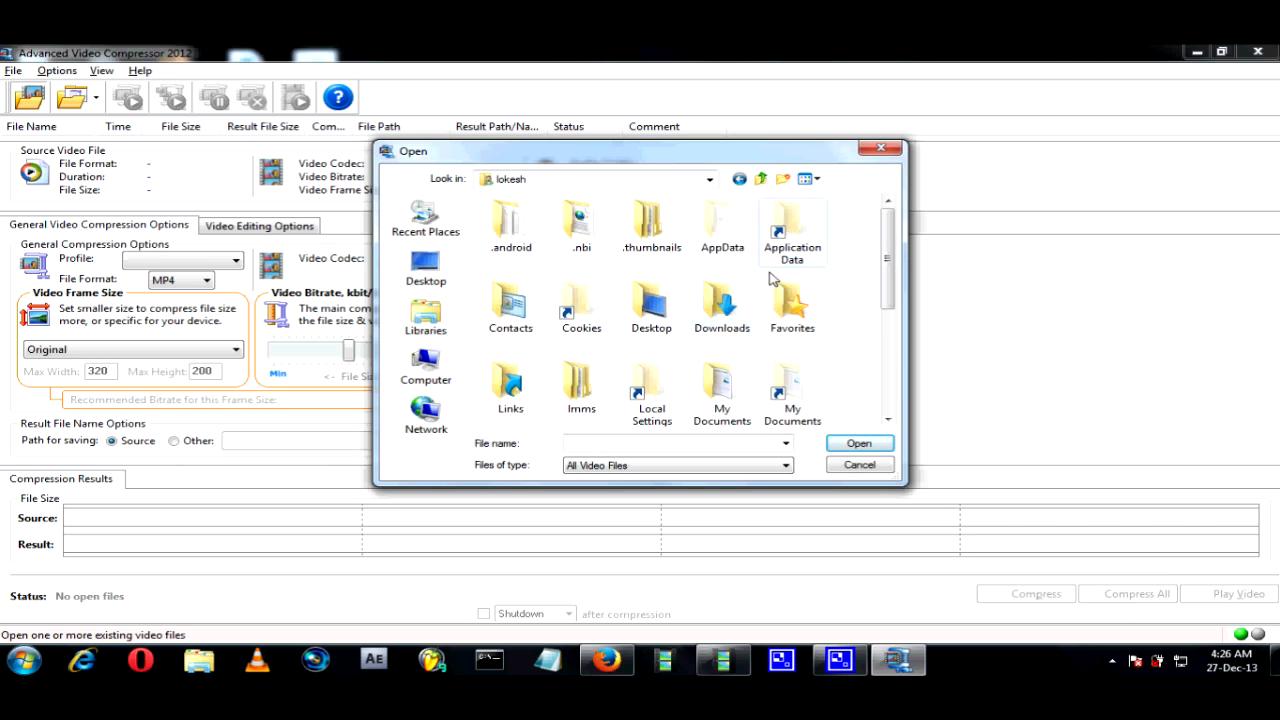
double_click(729, 390)
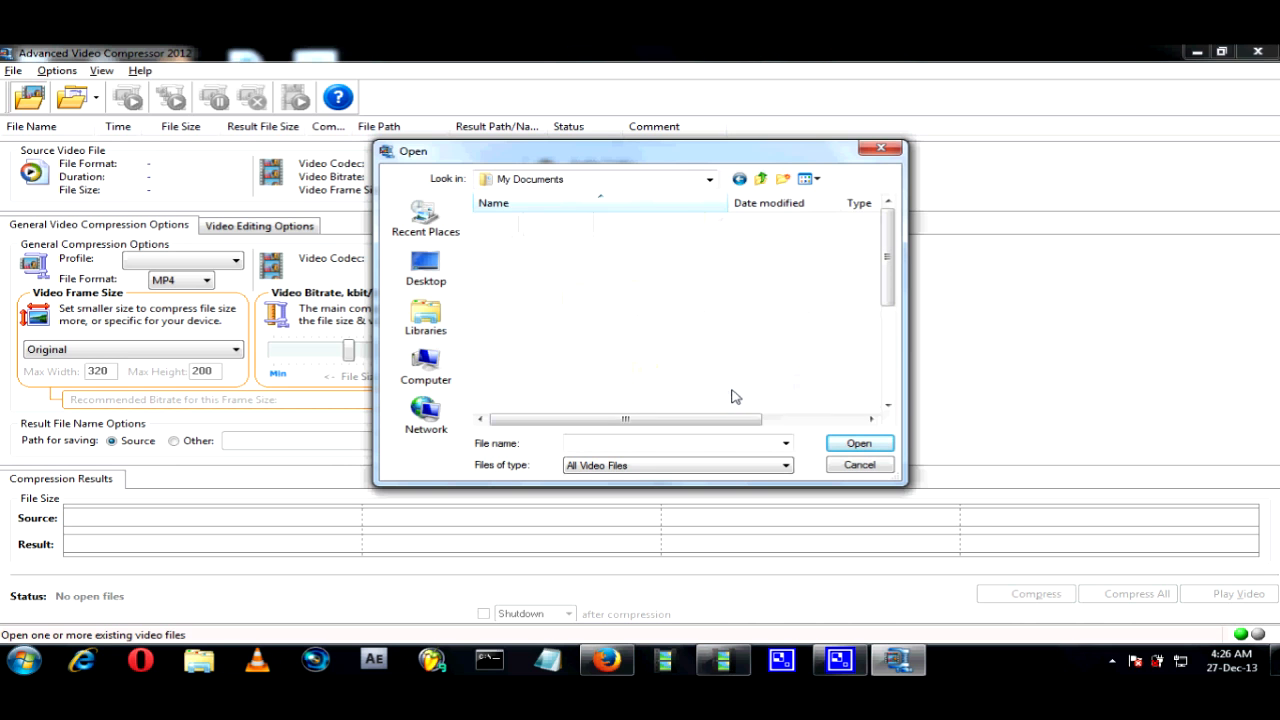
left_click_drag(887, 258, 887, 349)
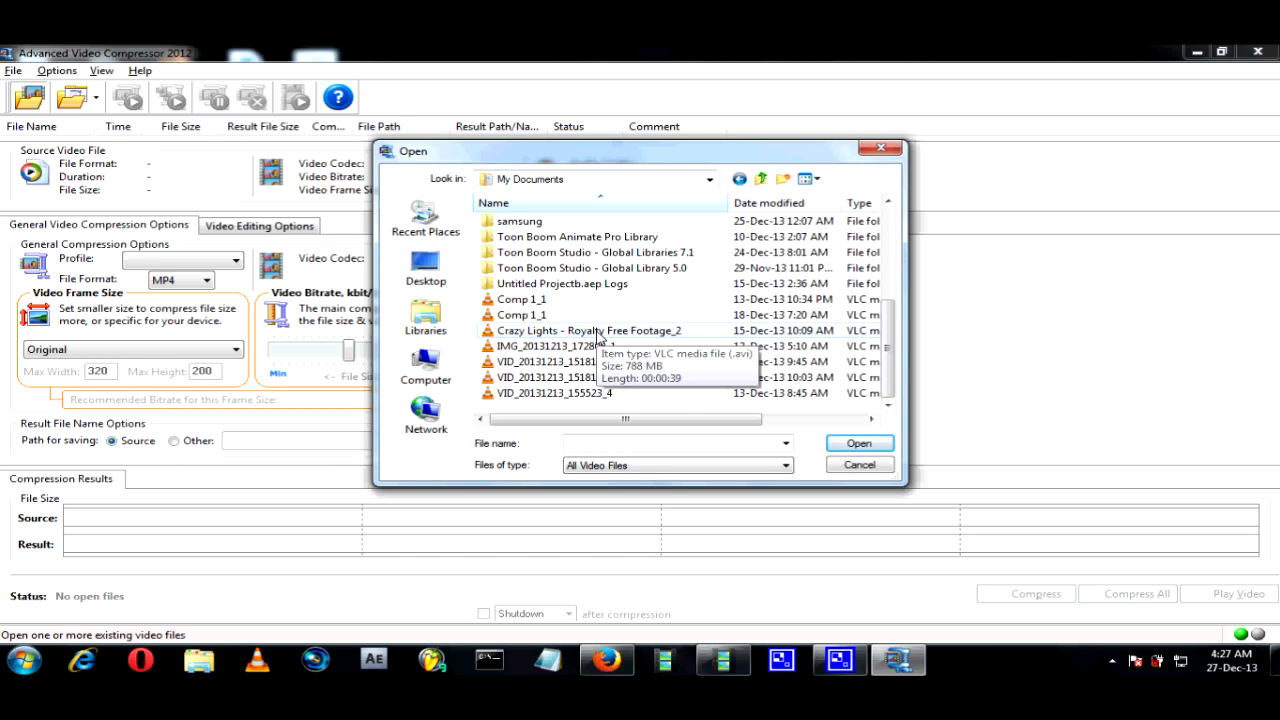
double_click(598, 331)
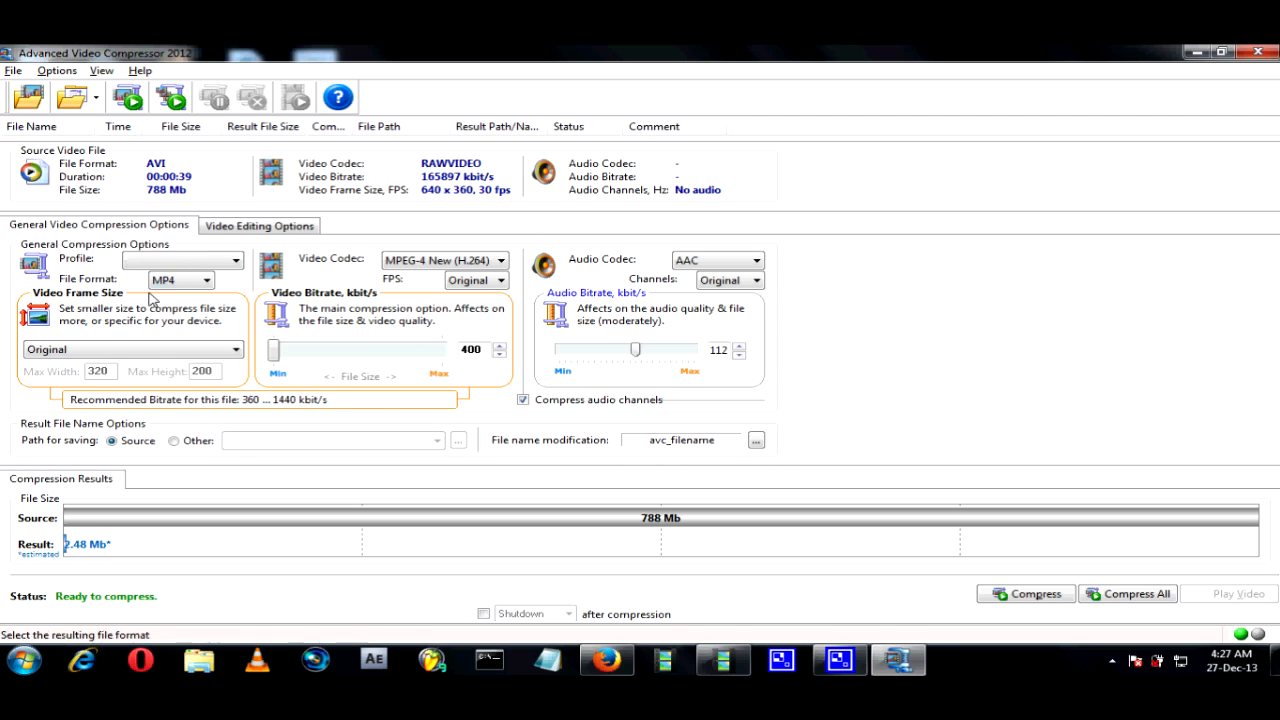
Try the Original file format for the compressed video and return the setting to MP4.
left_click(168, 281)
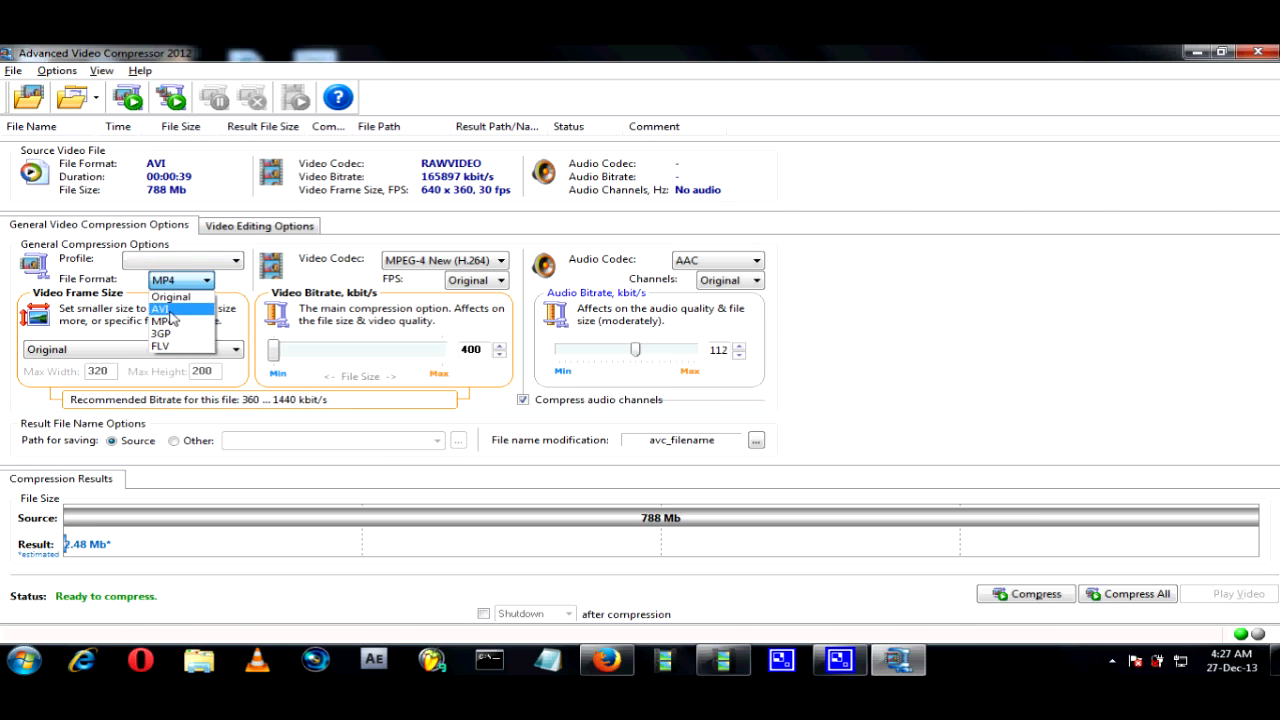
left_click(168, 322)
left_click(192, 280)
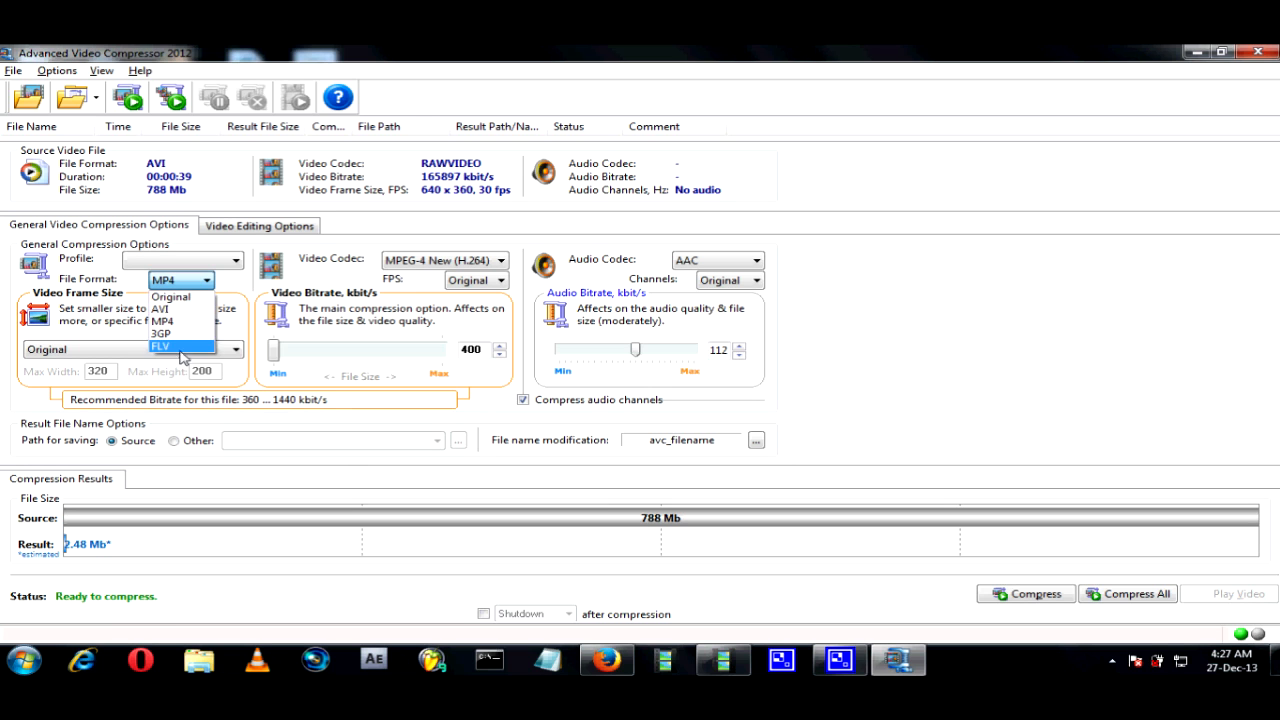
left_click(188, 298)
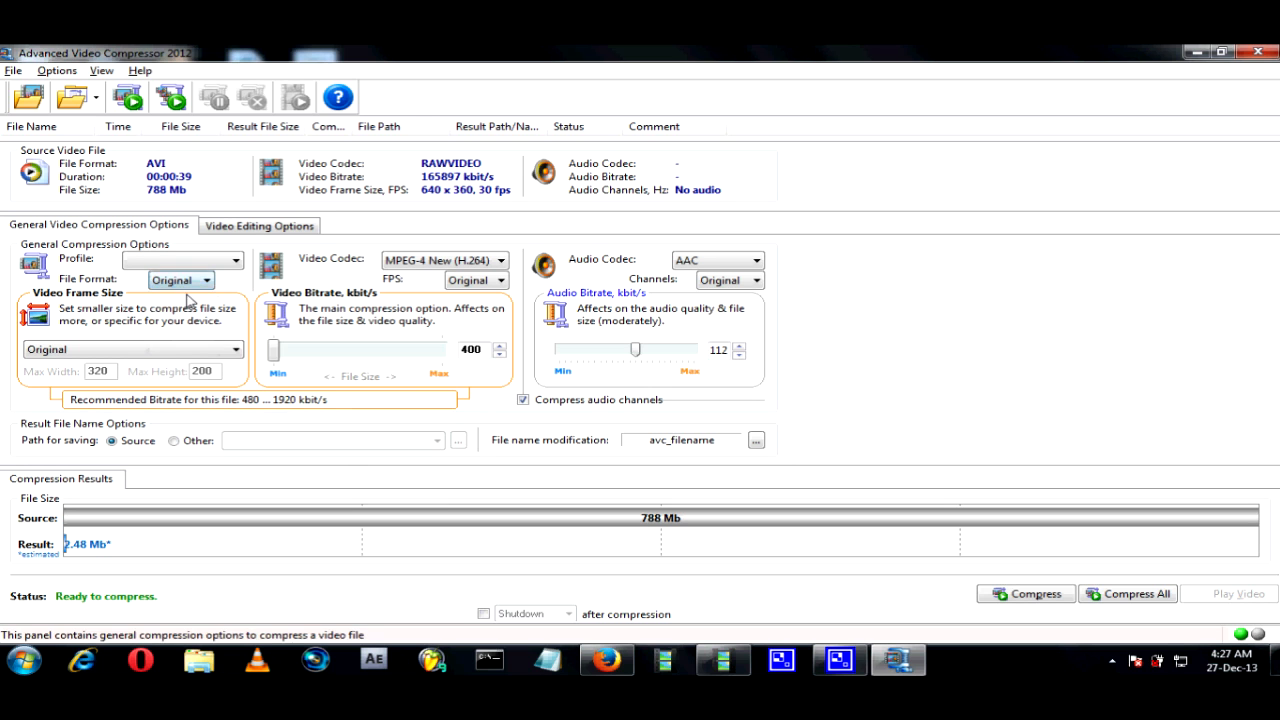
left_click(180, 280)
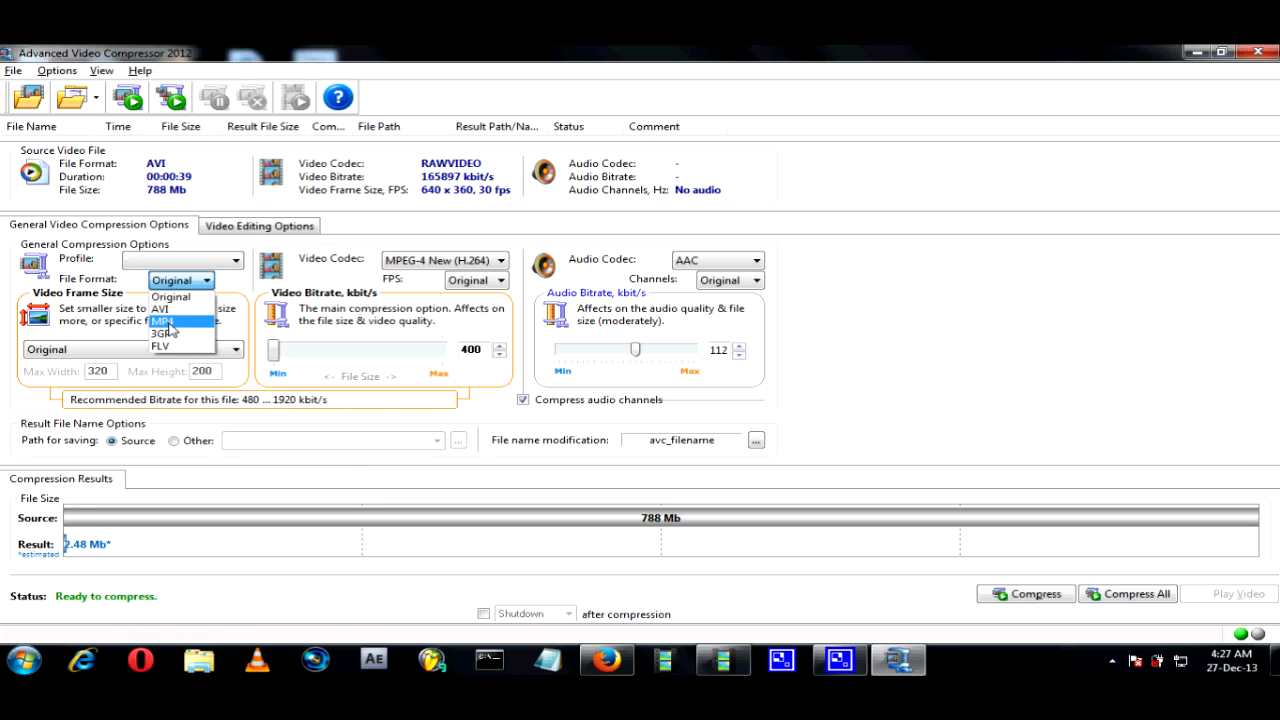
left_click(168, 322)
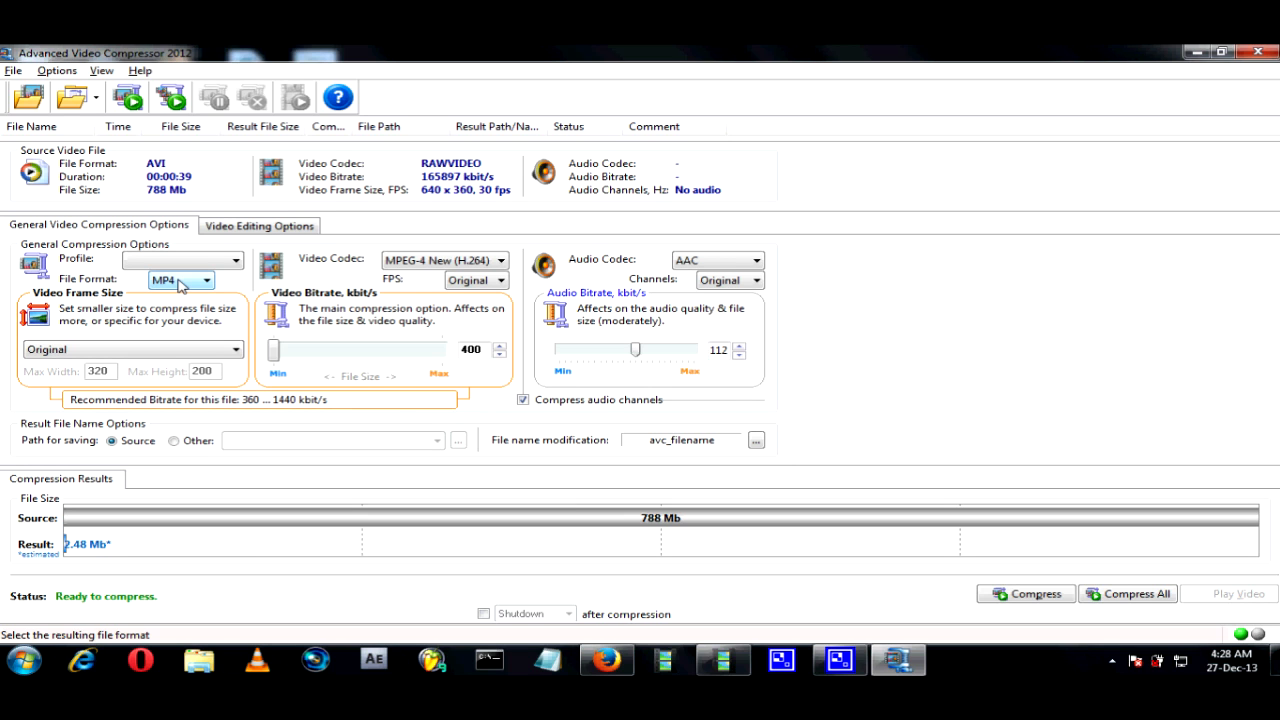
left_click(180, 283)
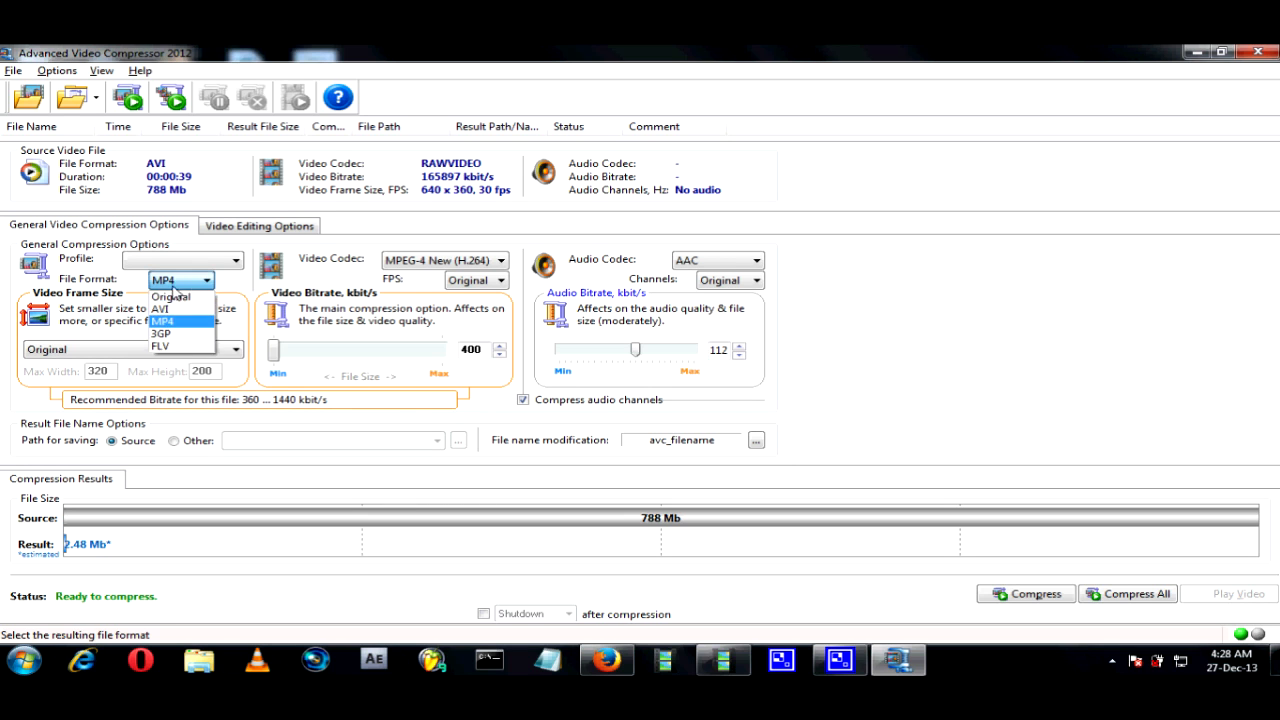
left_click(163, 322)
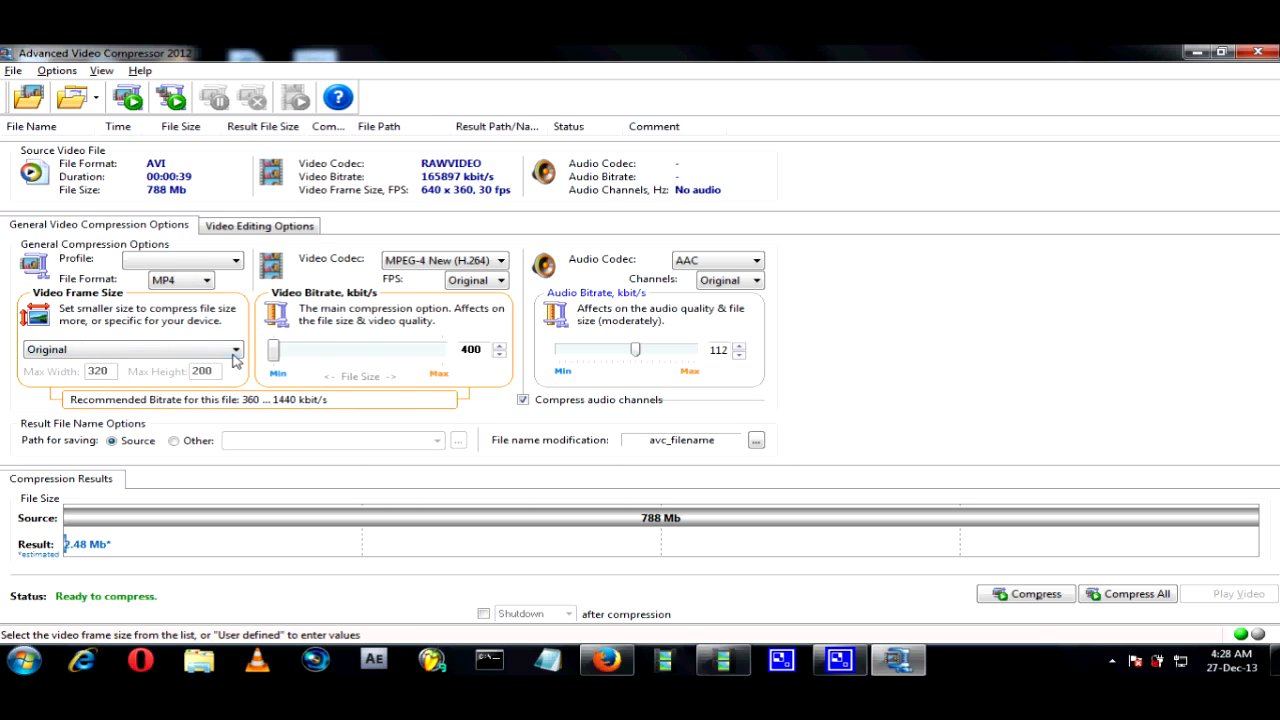
Adjust the video bitrate so that the estimated result size is about 116 Mb.
left_click_drag(275, 350, 307, 357)
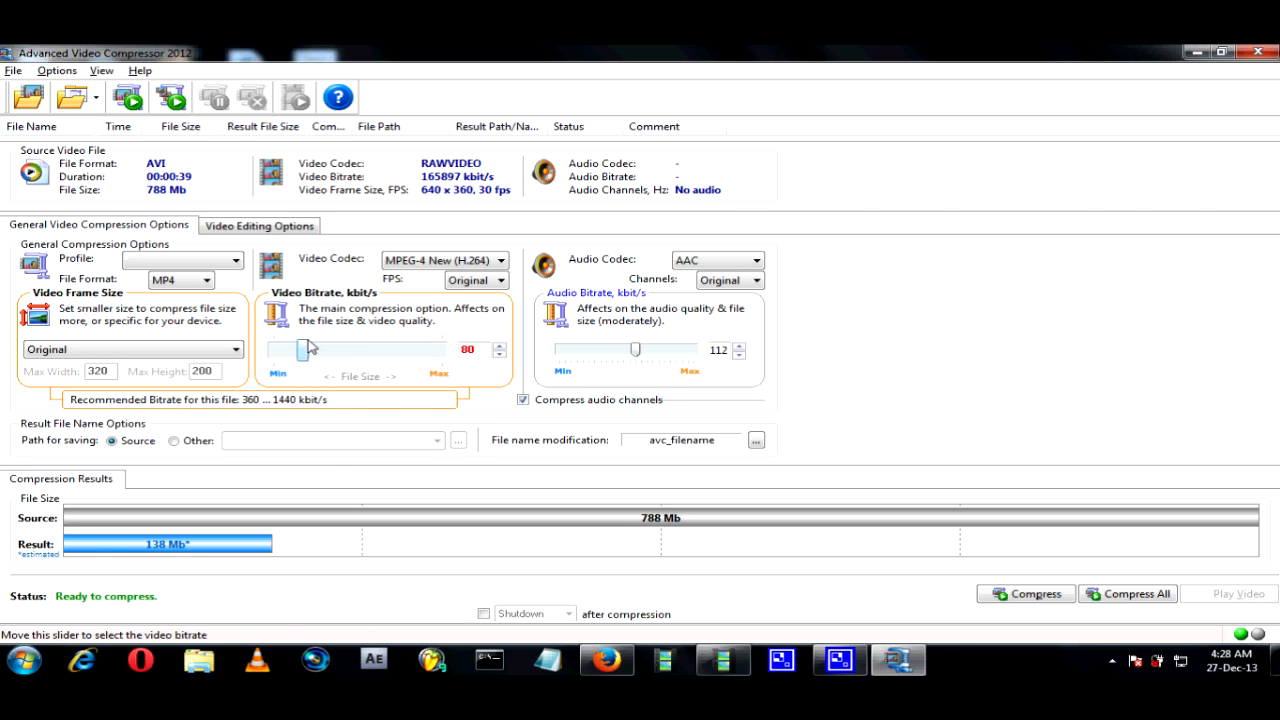
left_click_drag(305, 354, 270, 360)
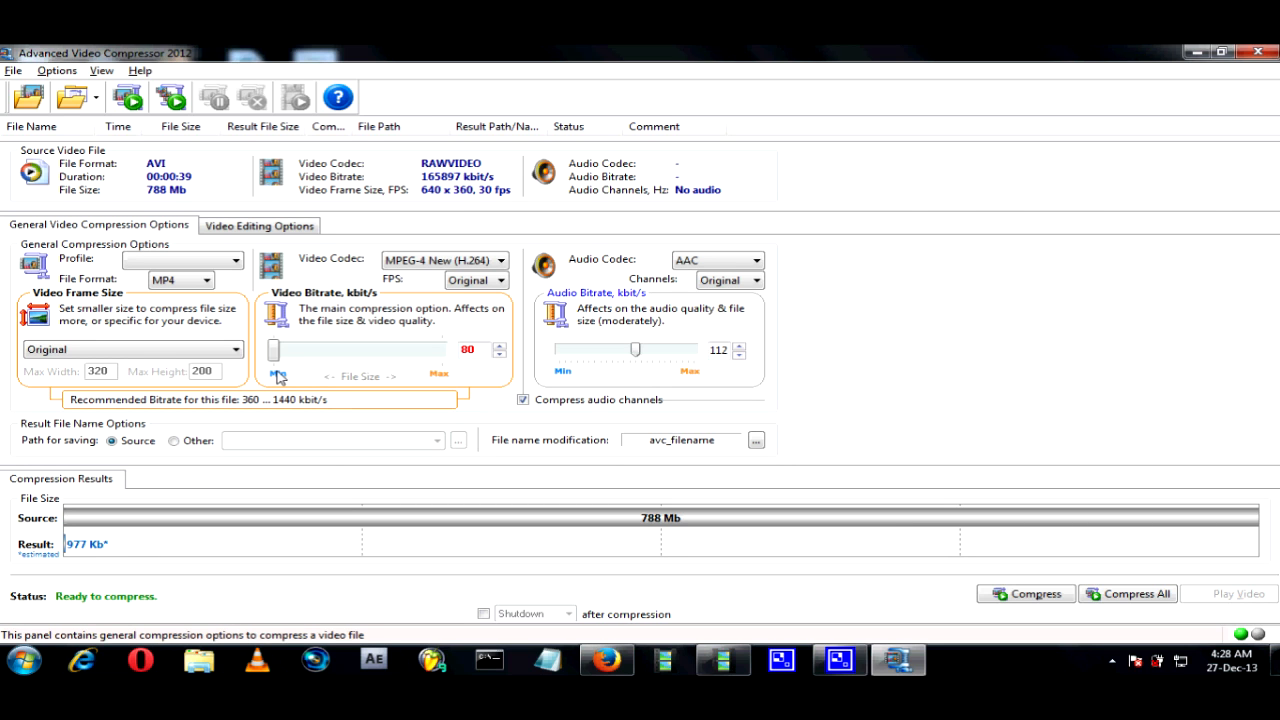
left_click_drag(275, 352, 296, 353)
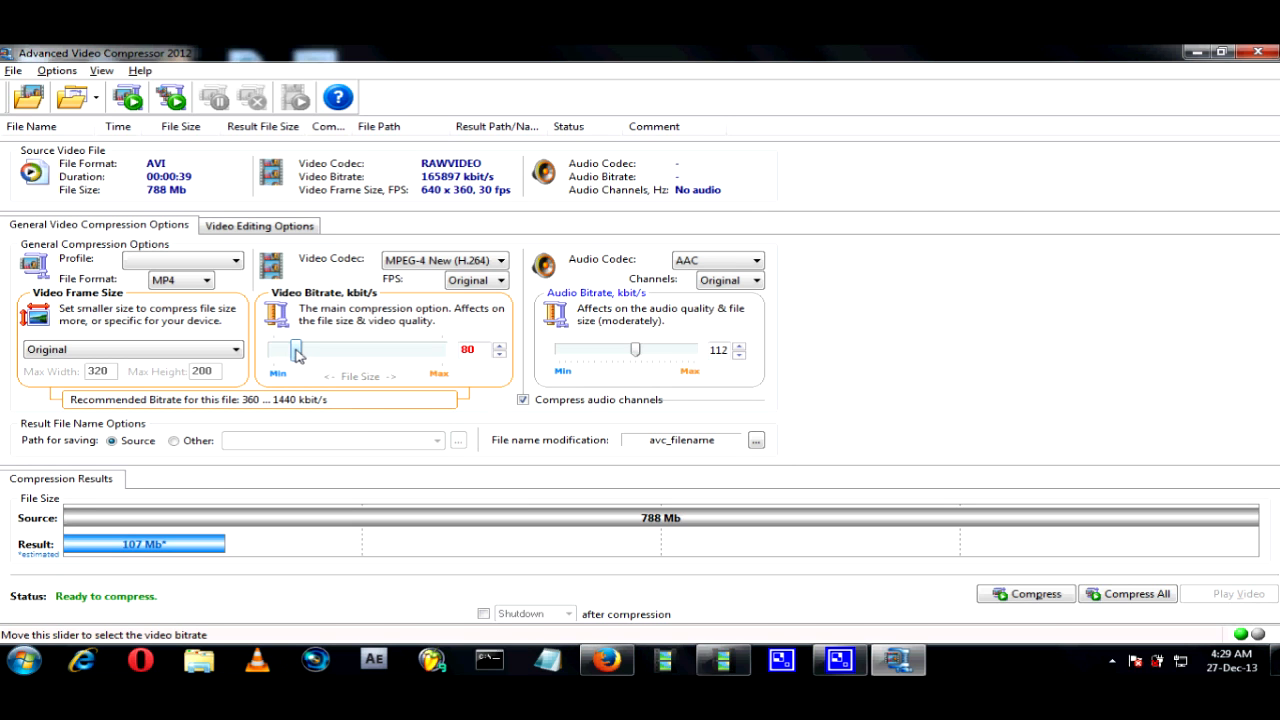
mouse_move(296, 352)
left_mouse_down()
mouse_move(272, 349)
mouse_move(308, 348)
left_mouse_up()
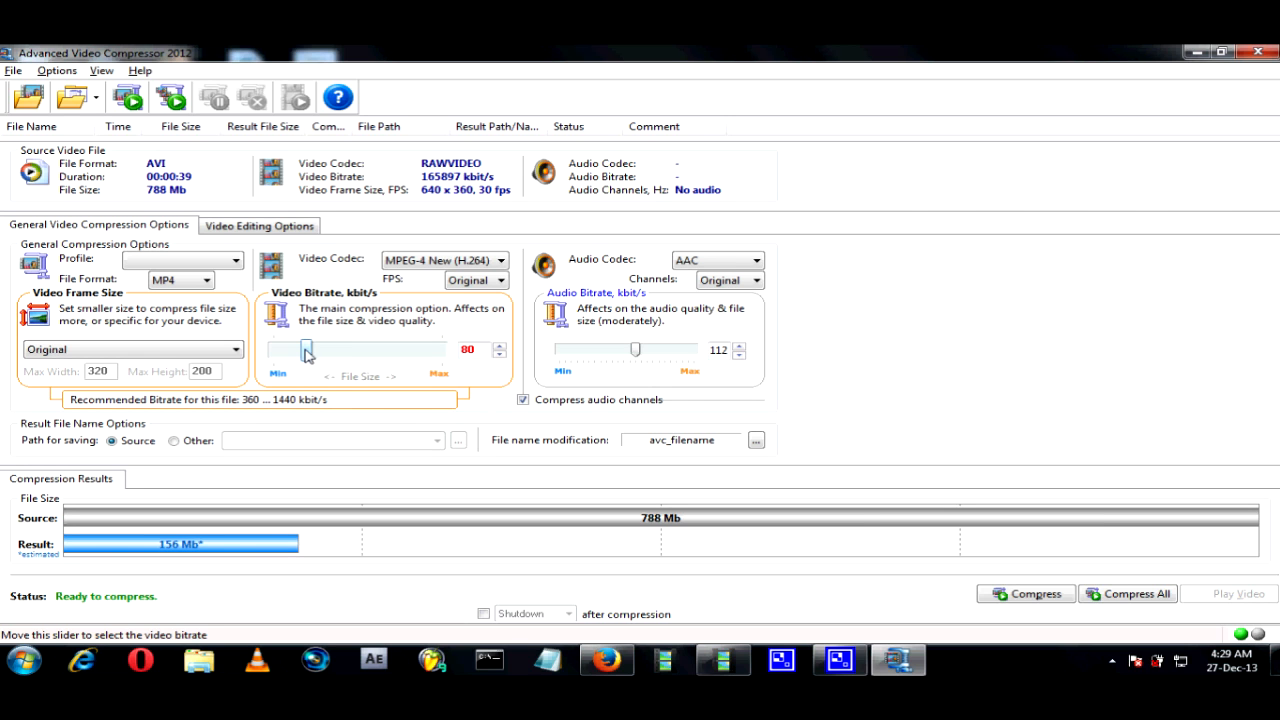
left_click_drag(306, 352, 298, 354)
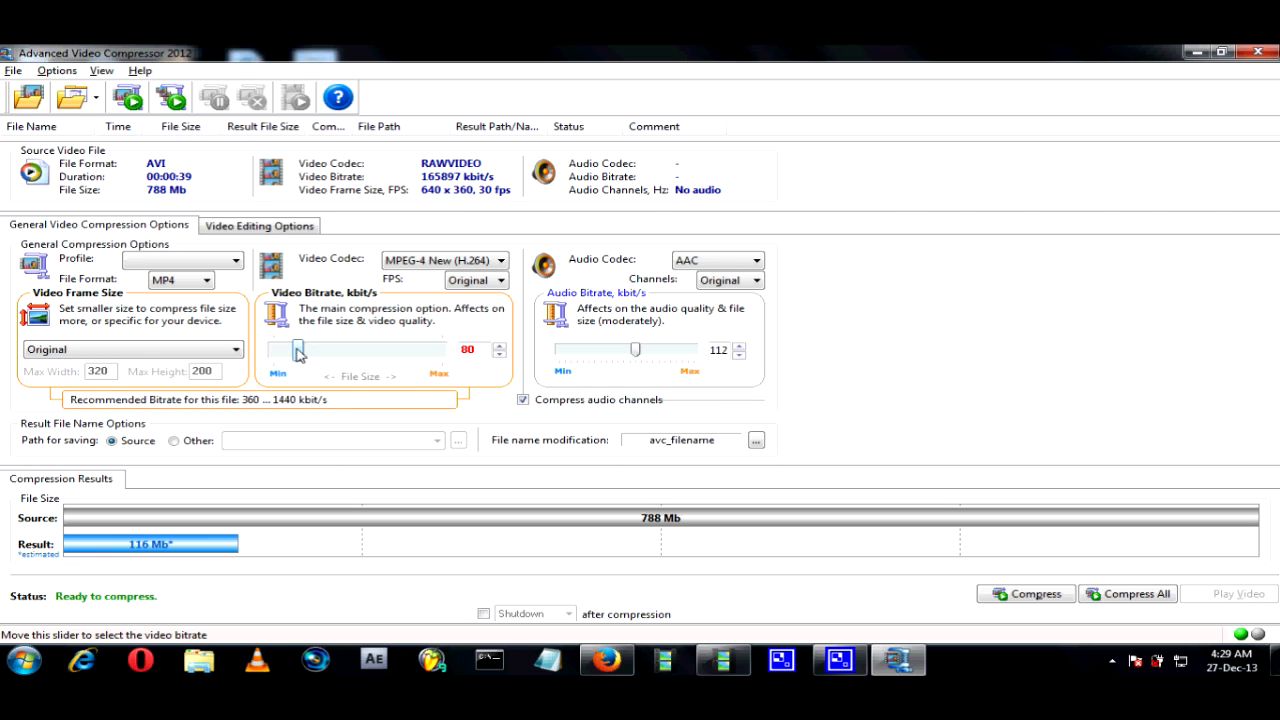
mouse_move(297, 352)
left_mouse_down()
mouse_move(308, 352)
mouse_move(297, 352)
left_mouse_up()
Set the audio codec to MP3 and the audio bitrate to 103 kbit/s, keeping the Original channels.
mouse_move(634, 353)
left_mouse_down()
mouse_move(613, 360)
mouse_move(626, 366)
left_mouse_up()
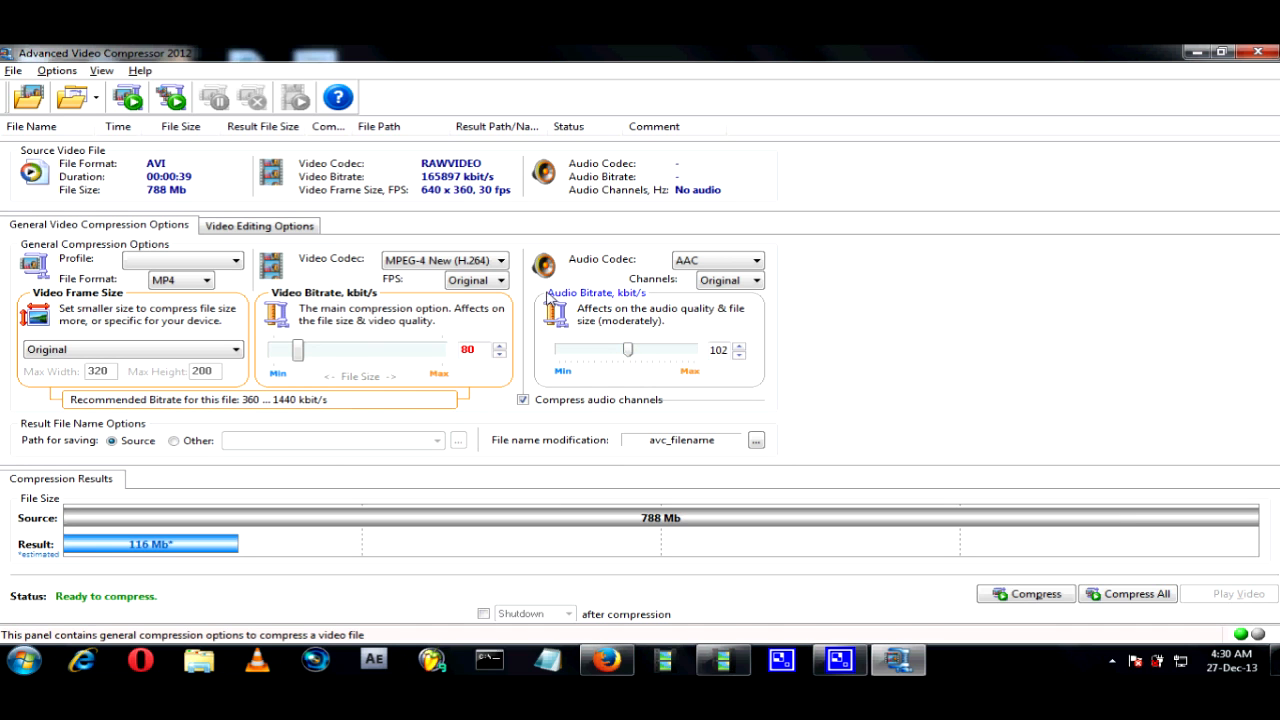
left_click(731, 262)
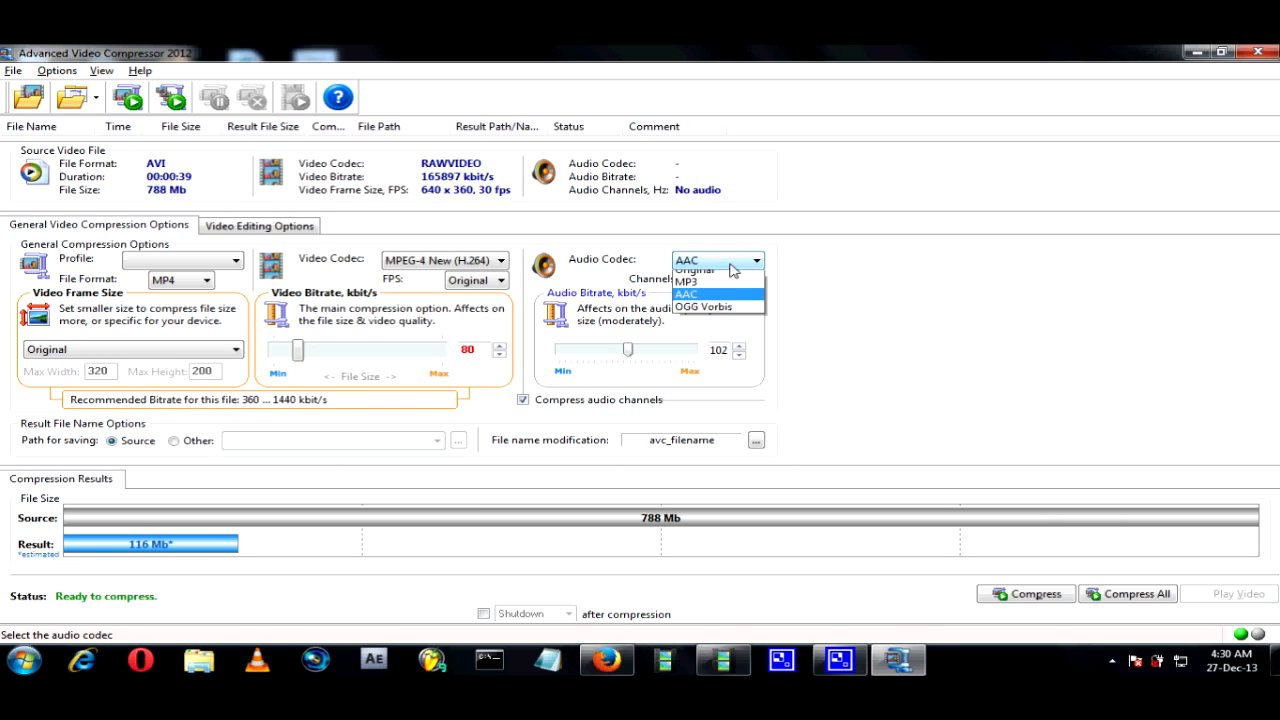
left_click(690, 301)
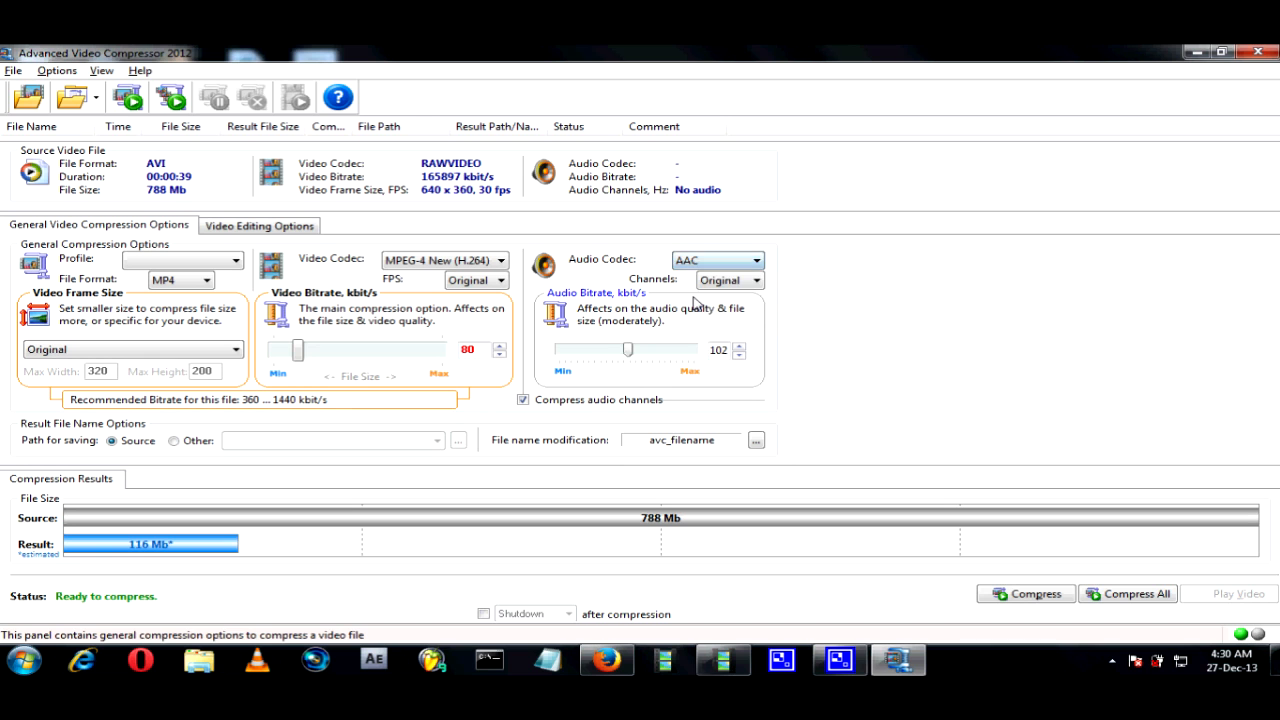
left_click(712, 260)
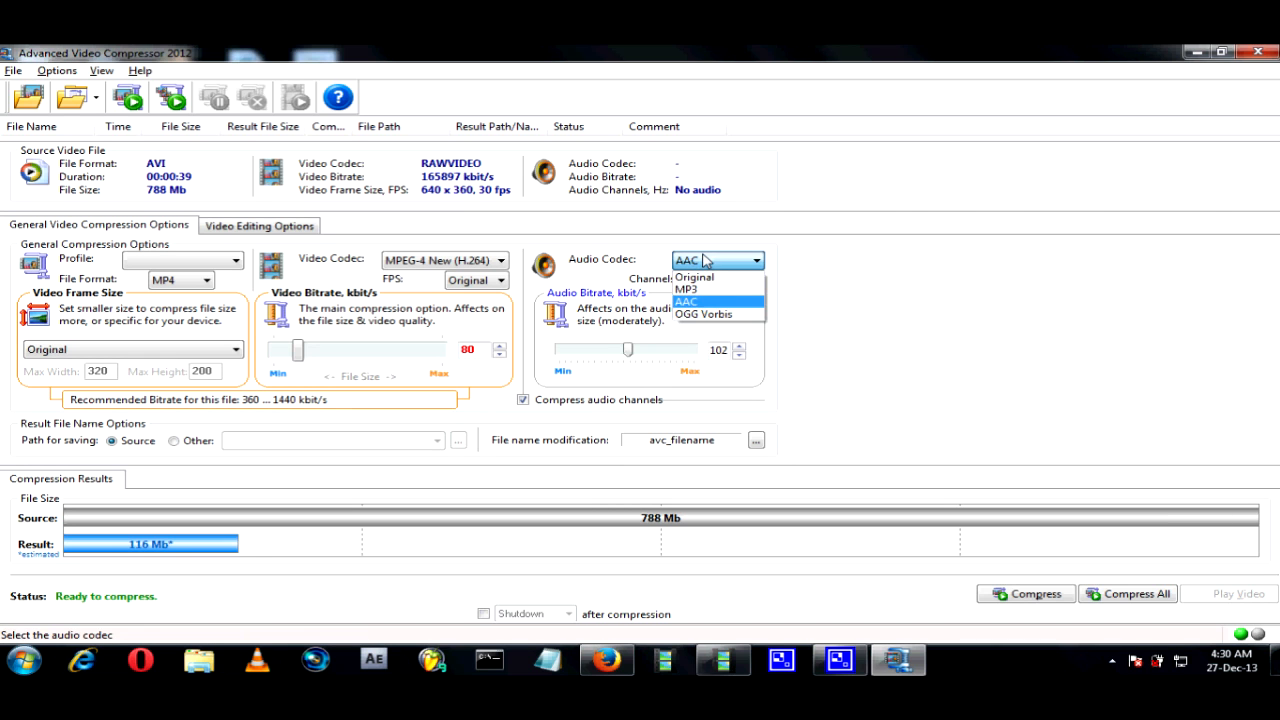
left_click(622, 296)
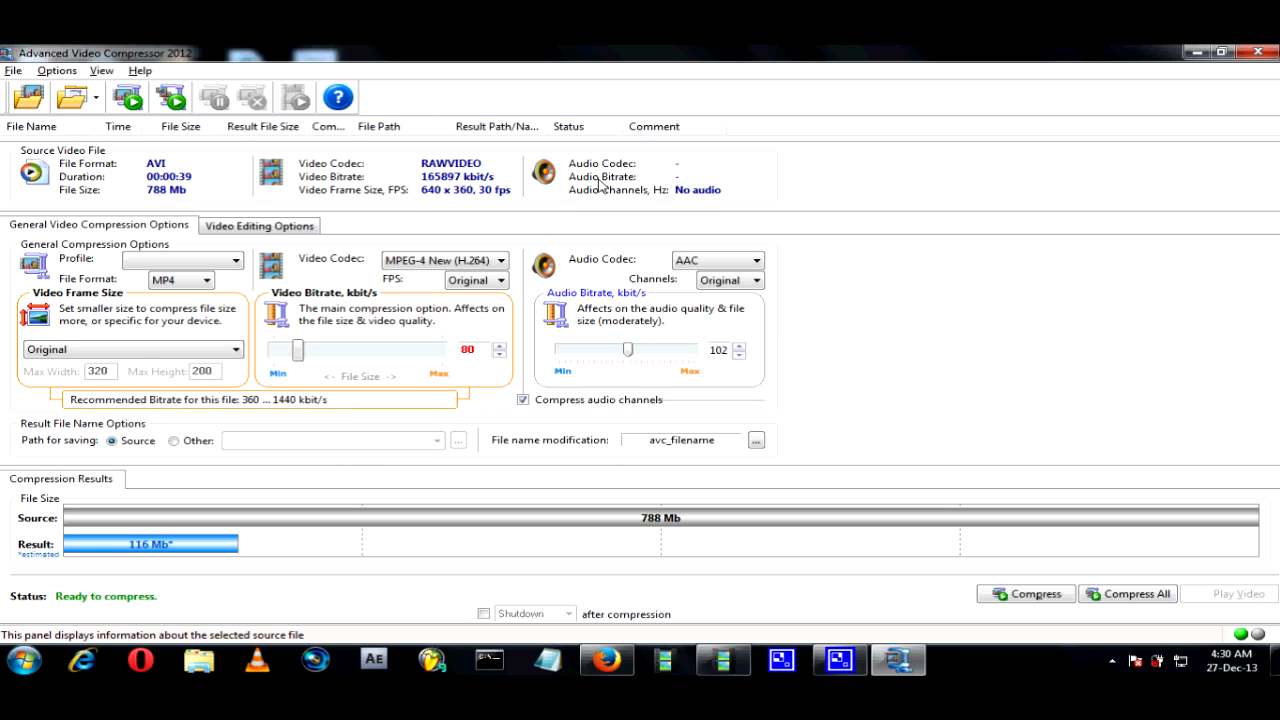
left_click(718, 280)
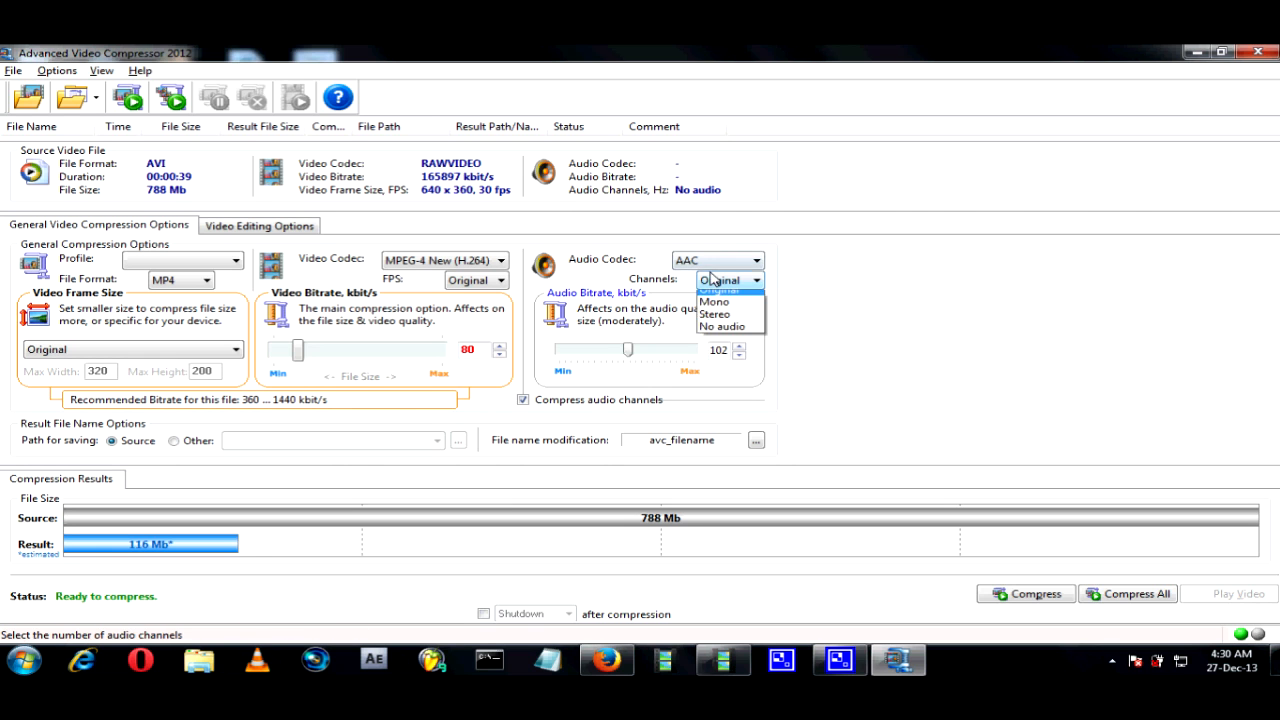
left_click(710, 276)
left_click(706, 267)
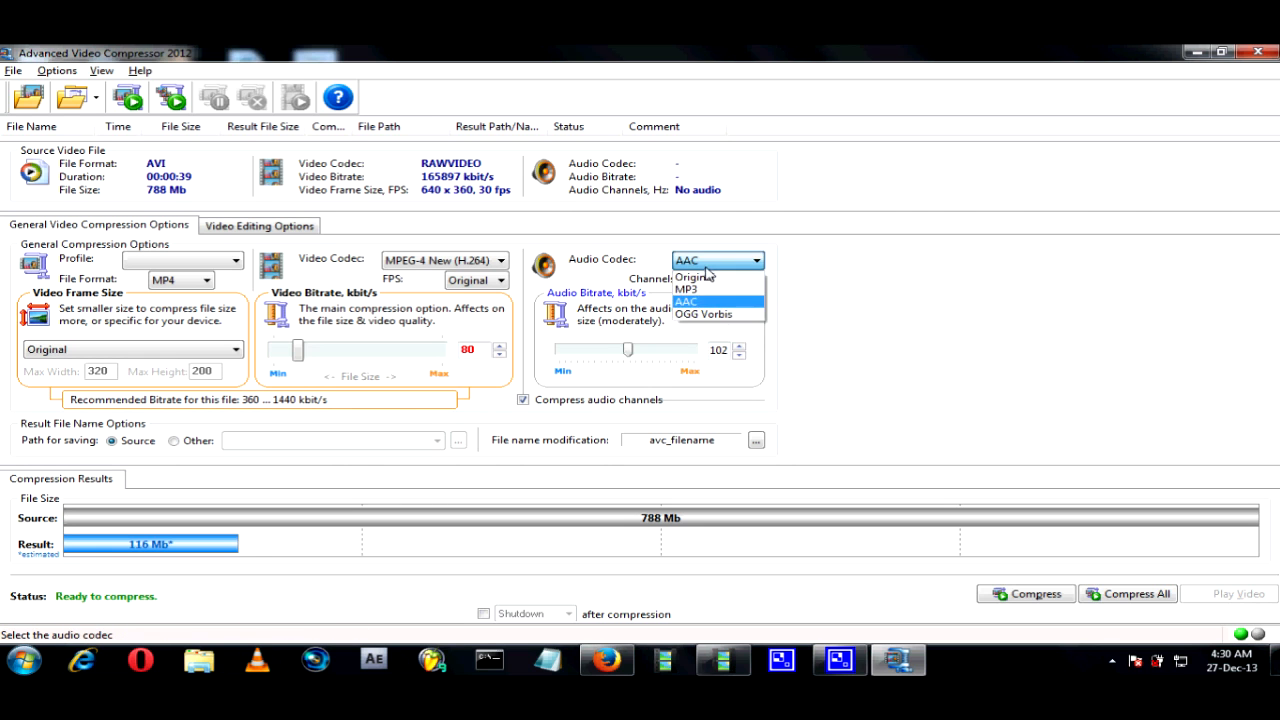
left_click(703, 289)
mouse_move(629, 350)
left_mouse_down()
mouse_move(560, 360)
mouse_move(629, 357)
left_mouse_up()
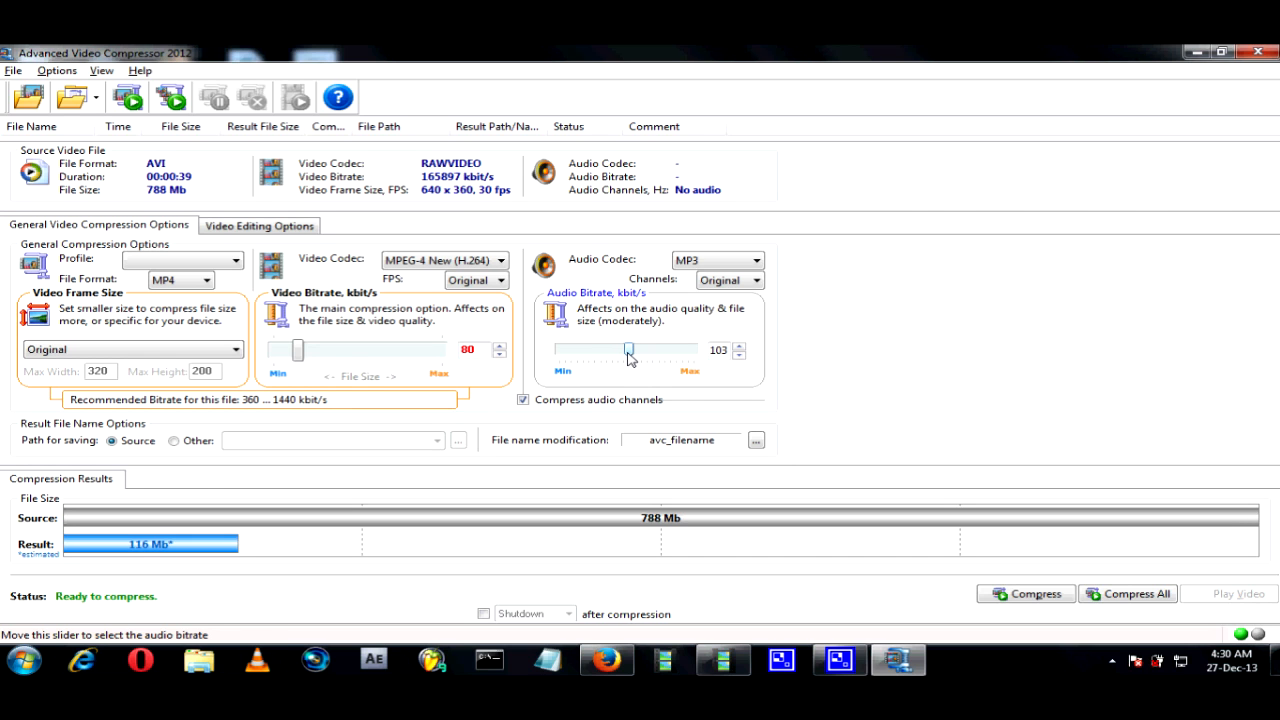
mouse_move(630, 357)
left_mouse_down()
mouse_move(560, 358)
mouse_move(638, 355)
mouse_move(623, 357)
left_mouse_up()
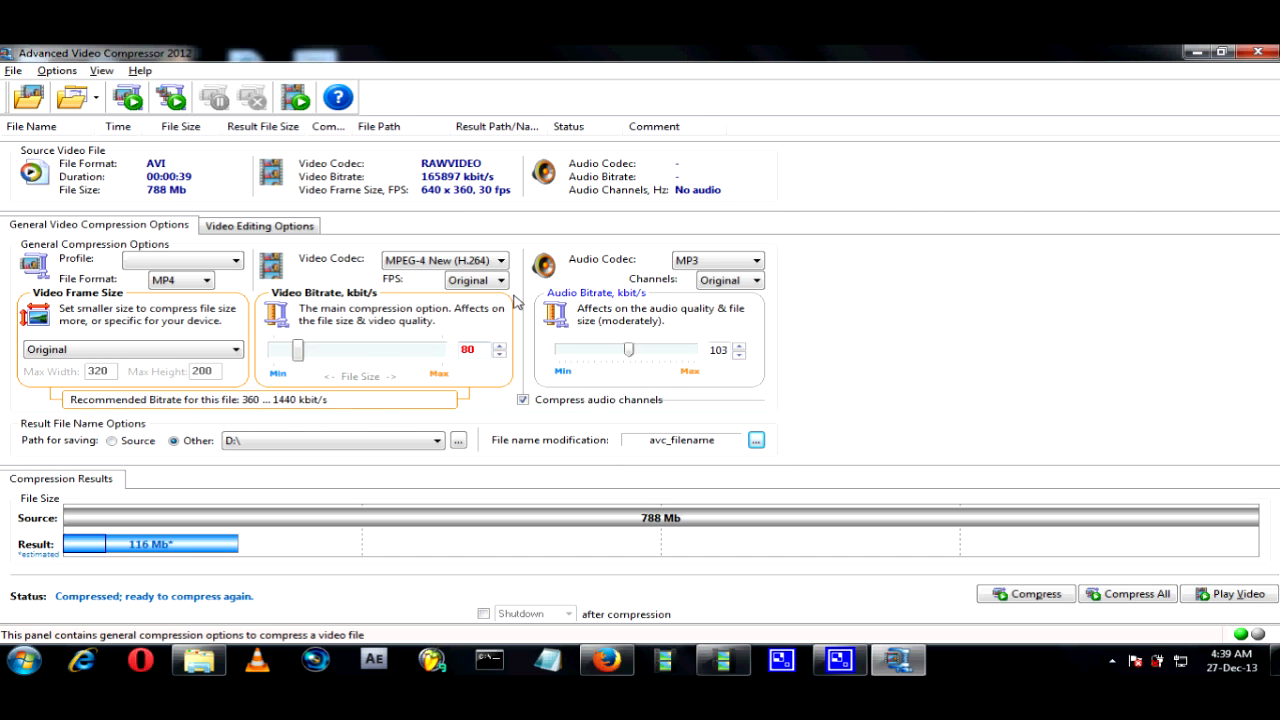
Choose D:\ as the folder for saving the result and start compressing the video.
left_click(459, 443)
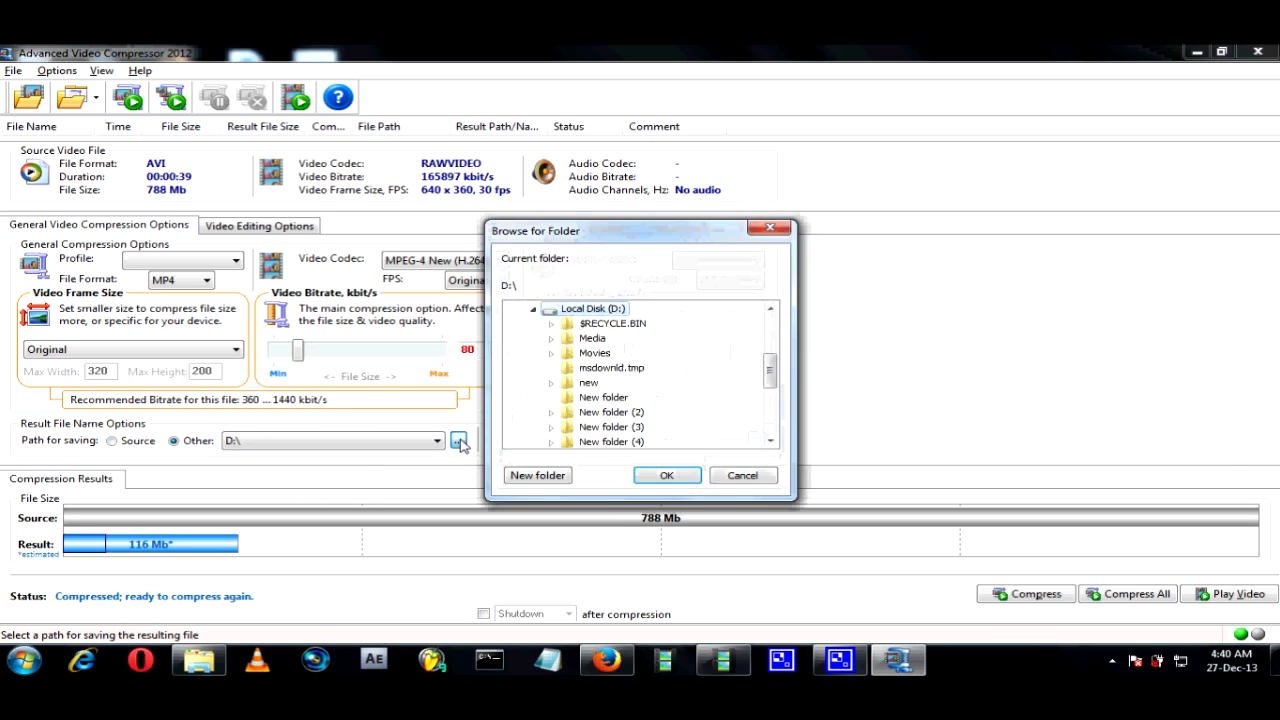
left_click(655, 475)
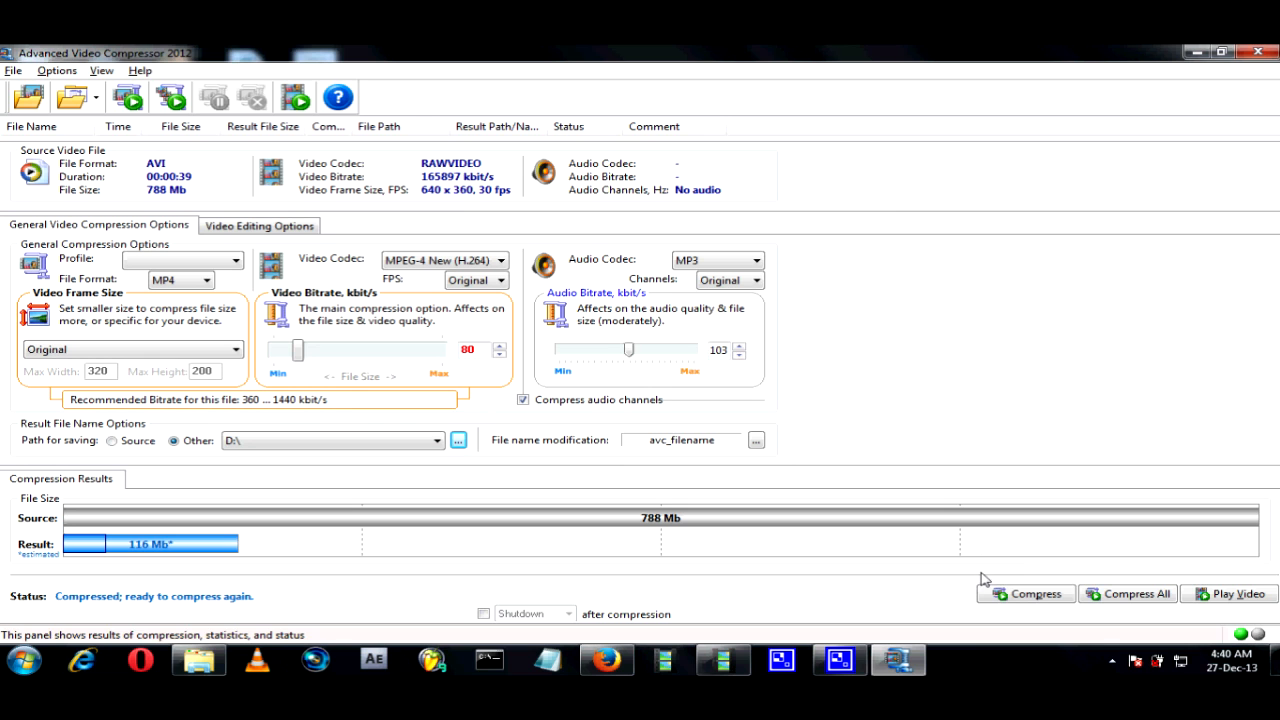
left_click(1001, 596)
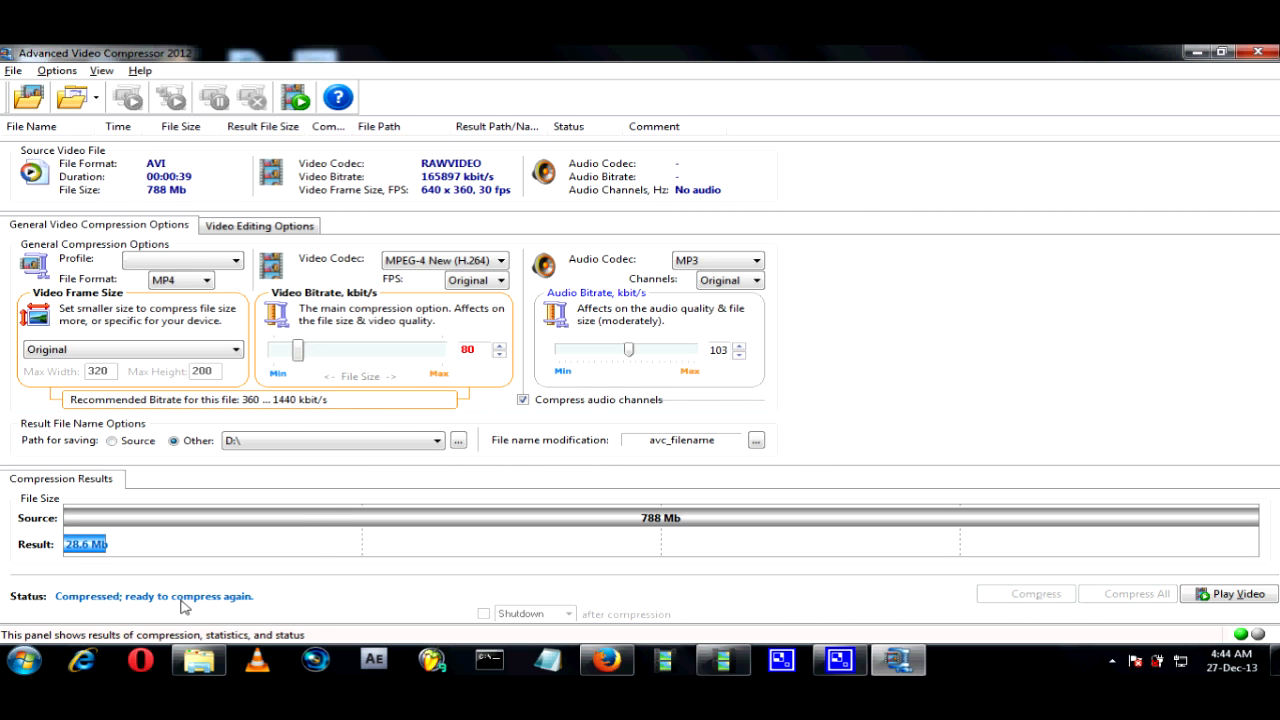
Switch to Windows Explorer, locate avc_Crazy Lights - Royalty Free Footage_2 on Local Disk (D:) and watch it full screen in VLC media player.
mouse_move(199, 660)
left_click(150, 541)
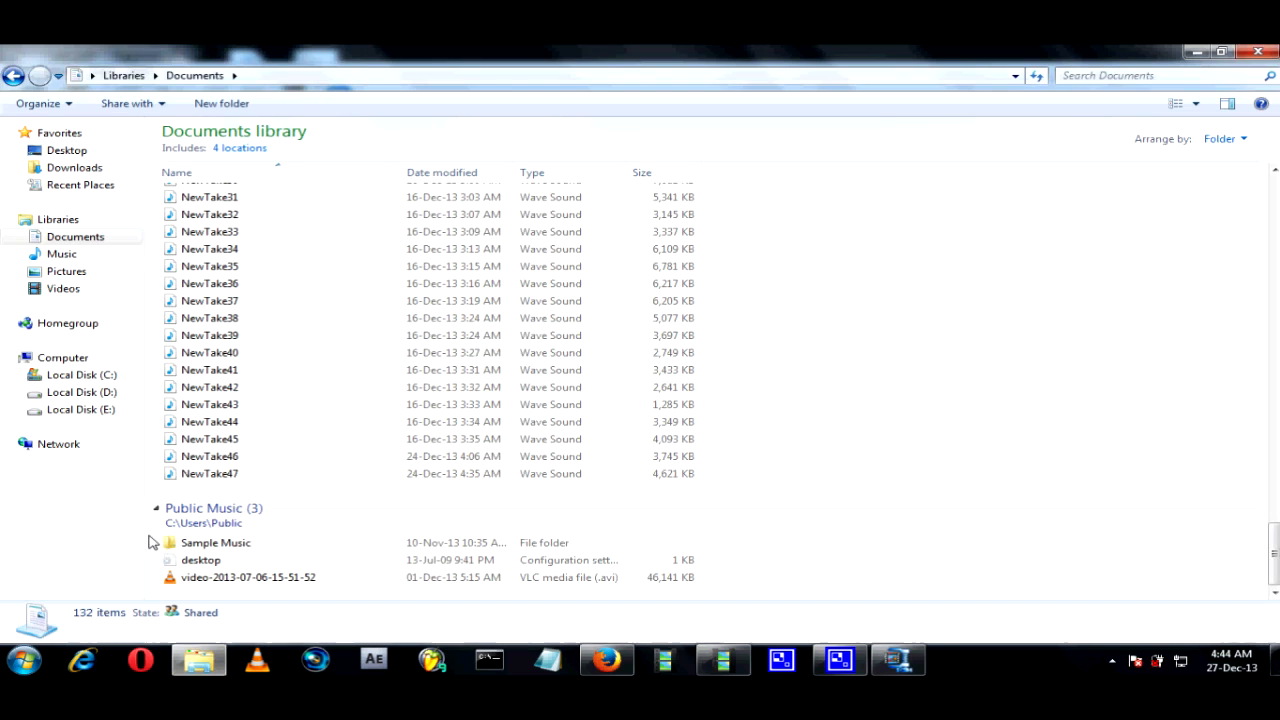
left_click(98, 394)
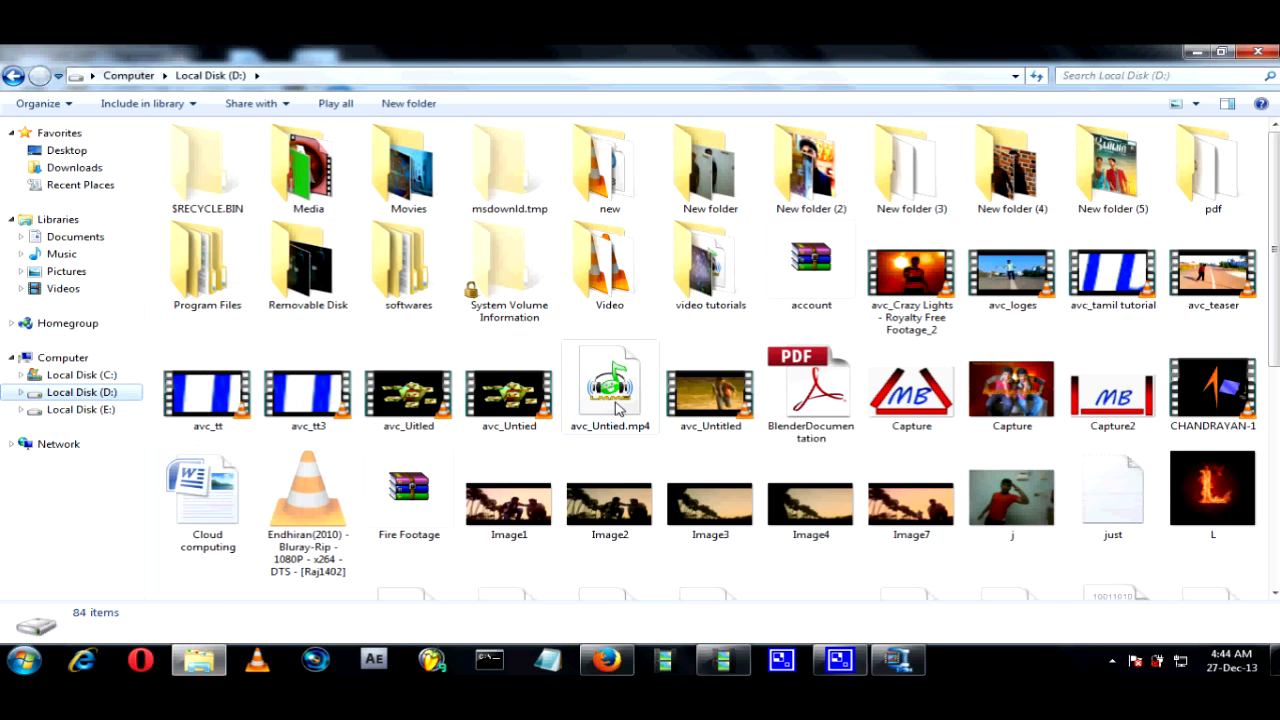
left_click(900, 308)
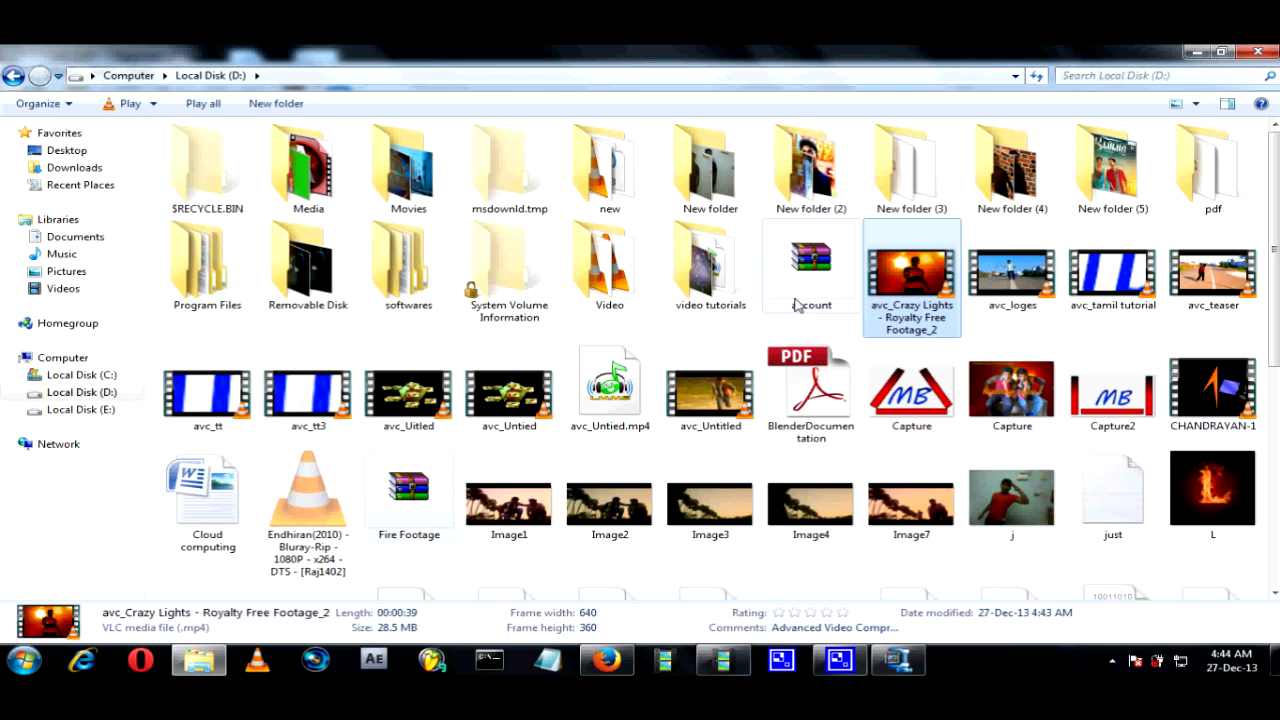
double_click(912, 287)
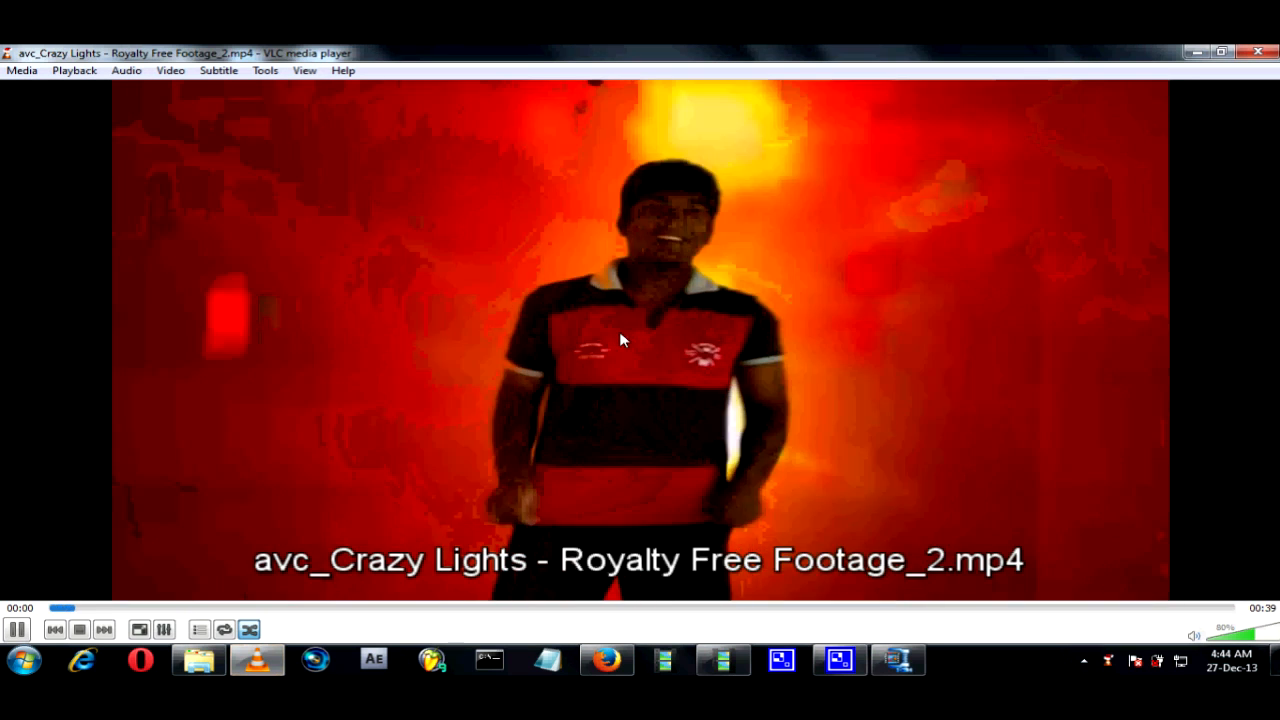
double_click(620, 338)
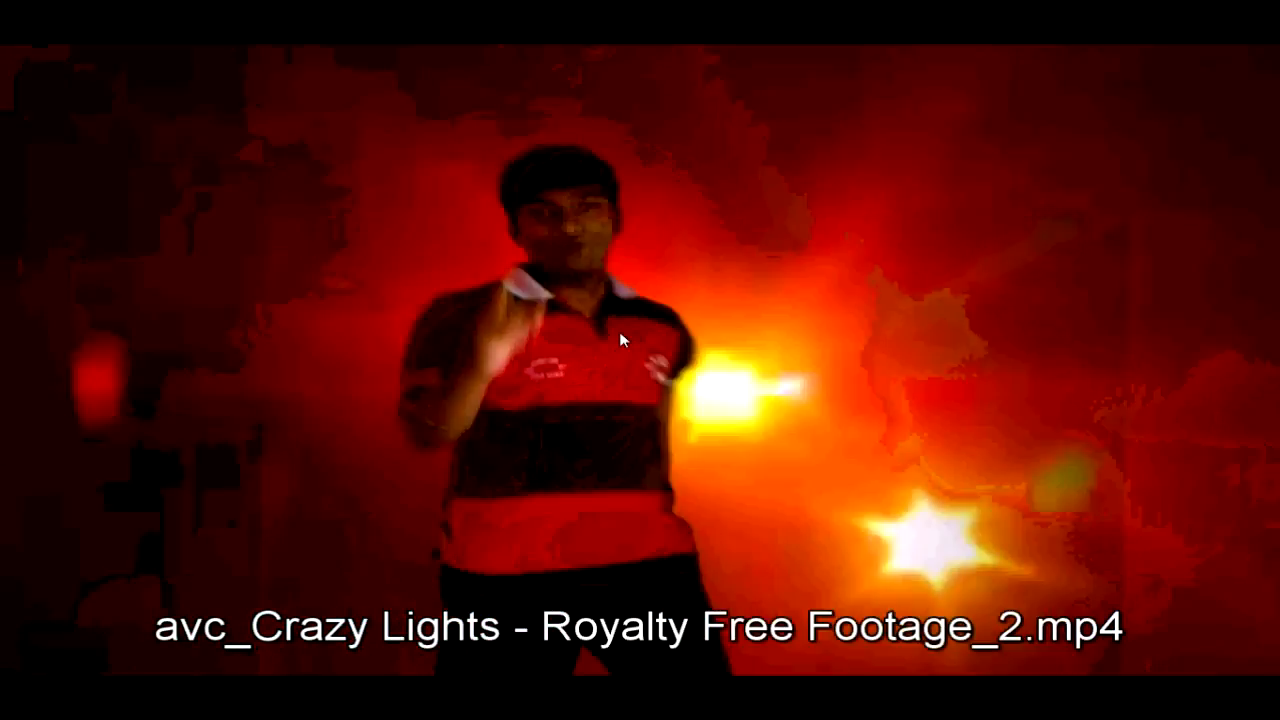
double_click(620, 336)
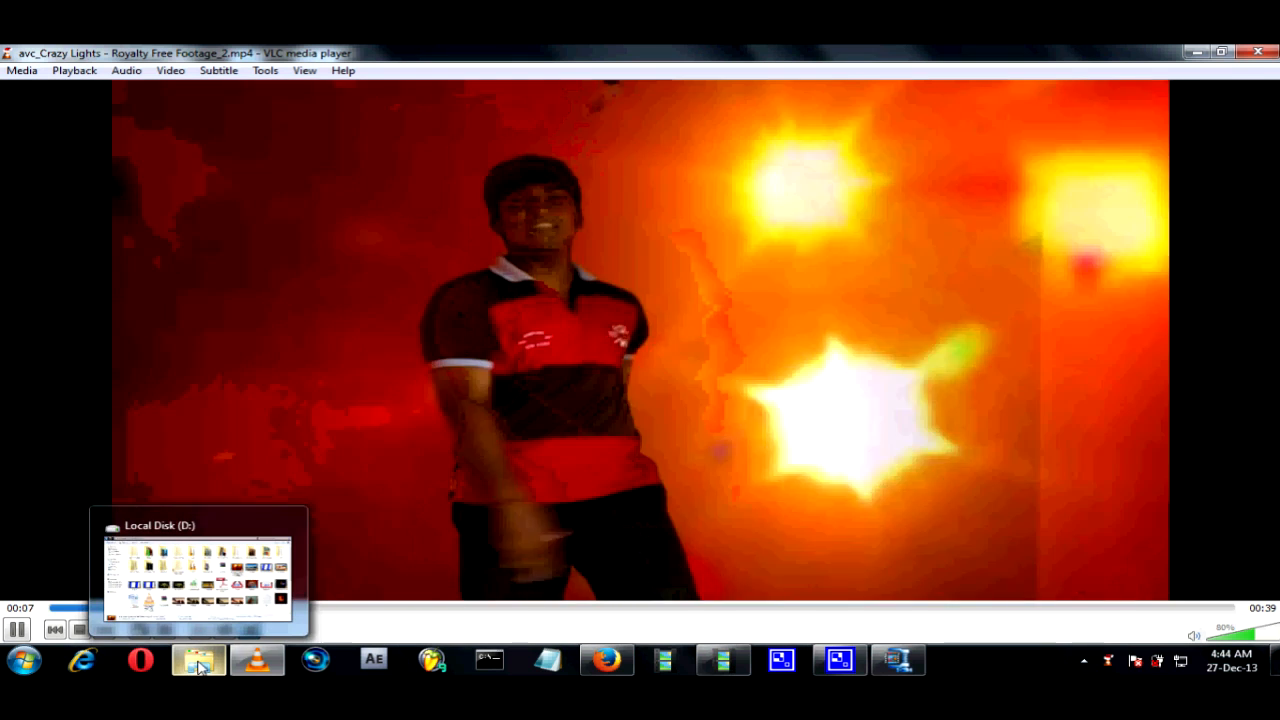
Return to Windows Explorer, find the original Crazy Lights - Royalty Free Footage_2 AVI in the Documents library and watch it full screen.
left_click(200, 666)
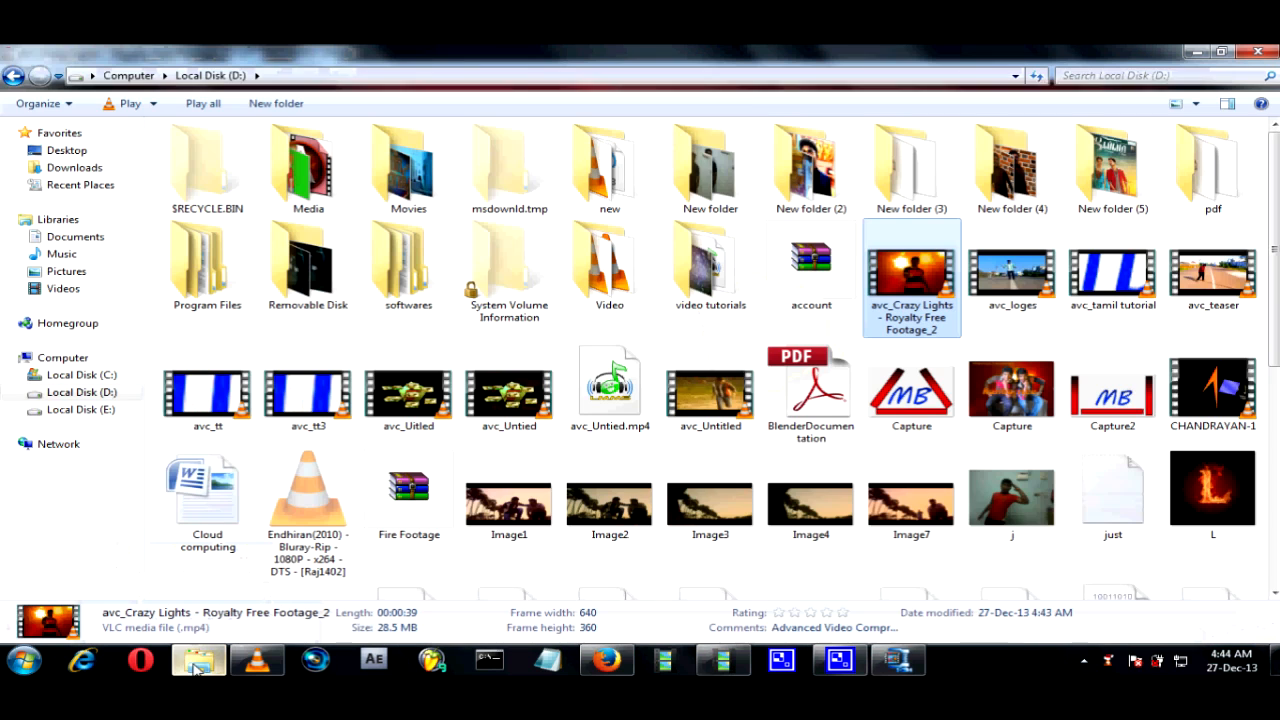
left_click(80, 237)
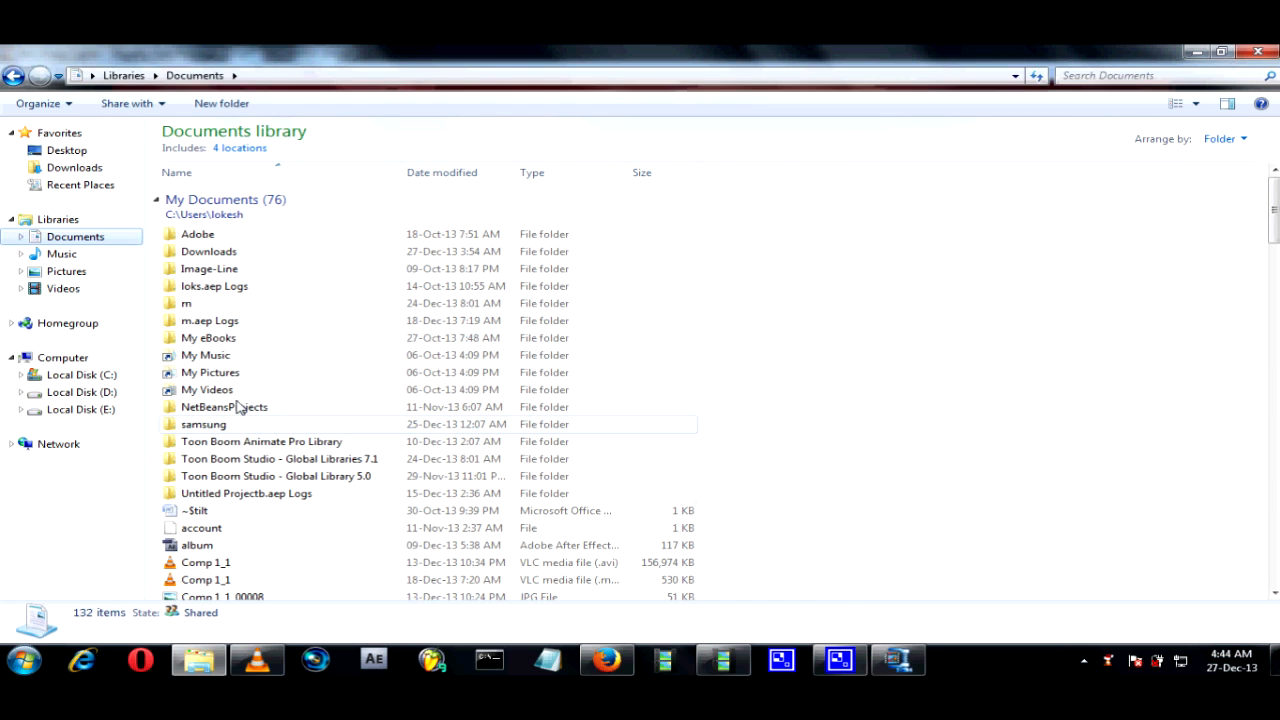
left_click_drag(1275, 228, 1275, 310)
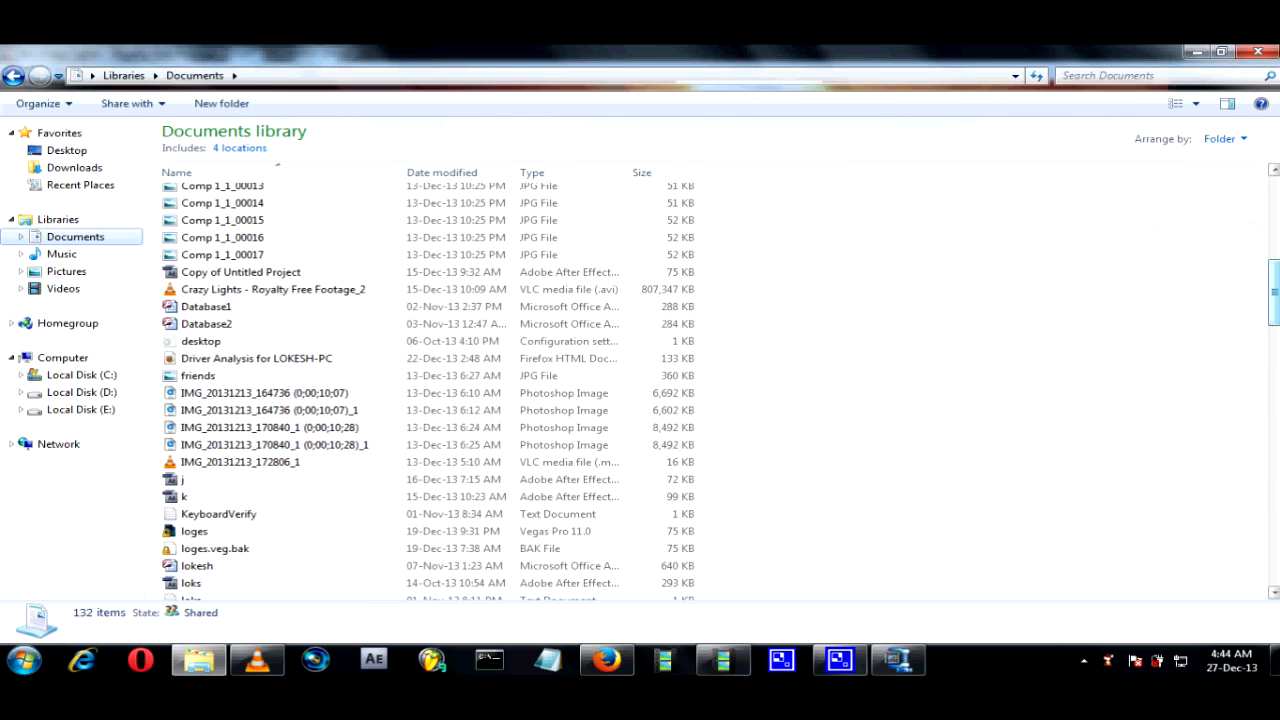
left_click(228, 290)
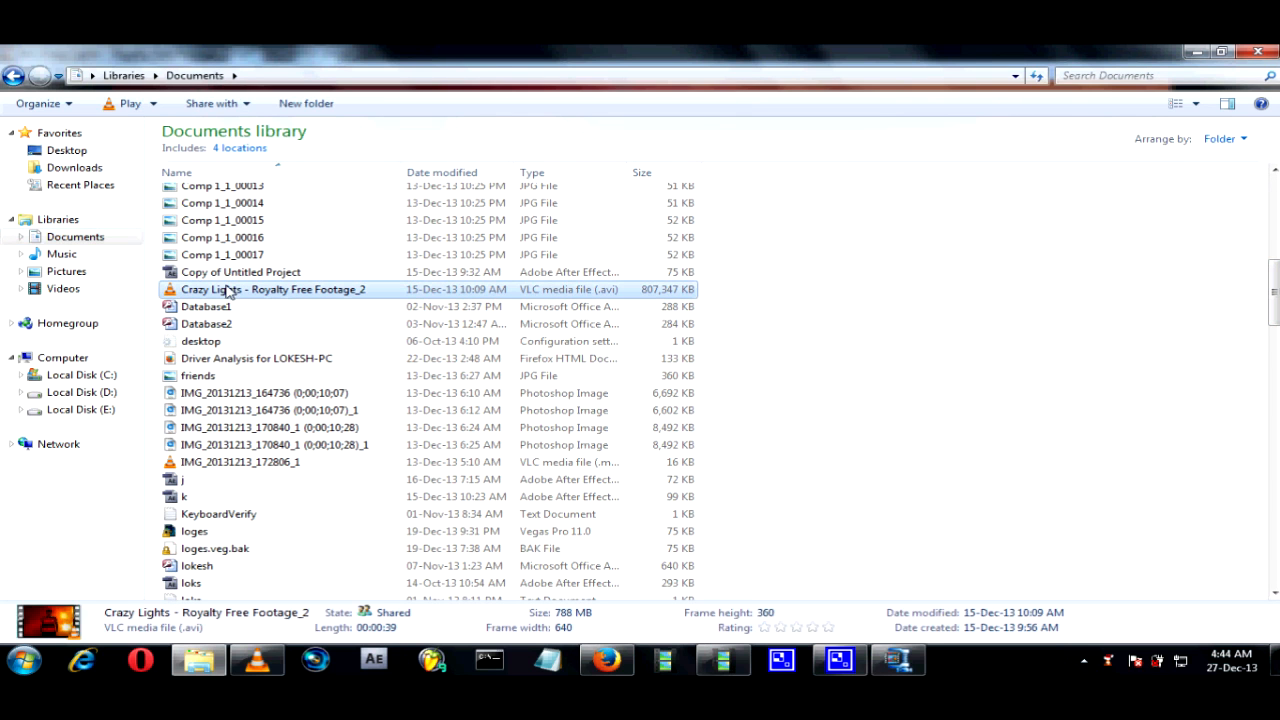
left_click(262, 660)
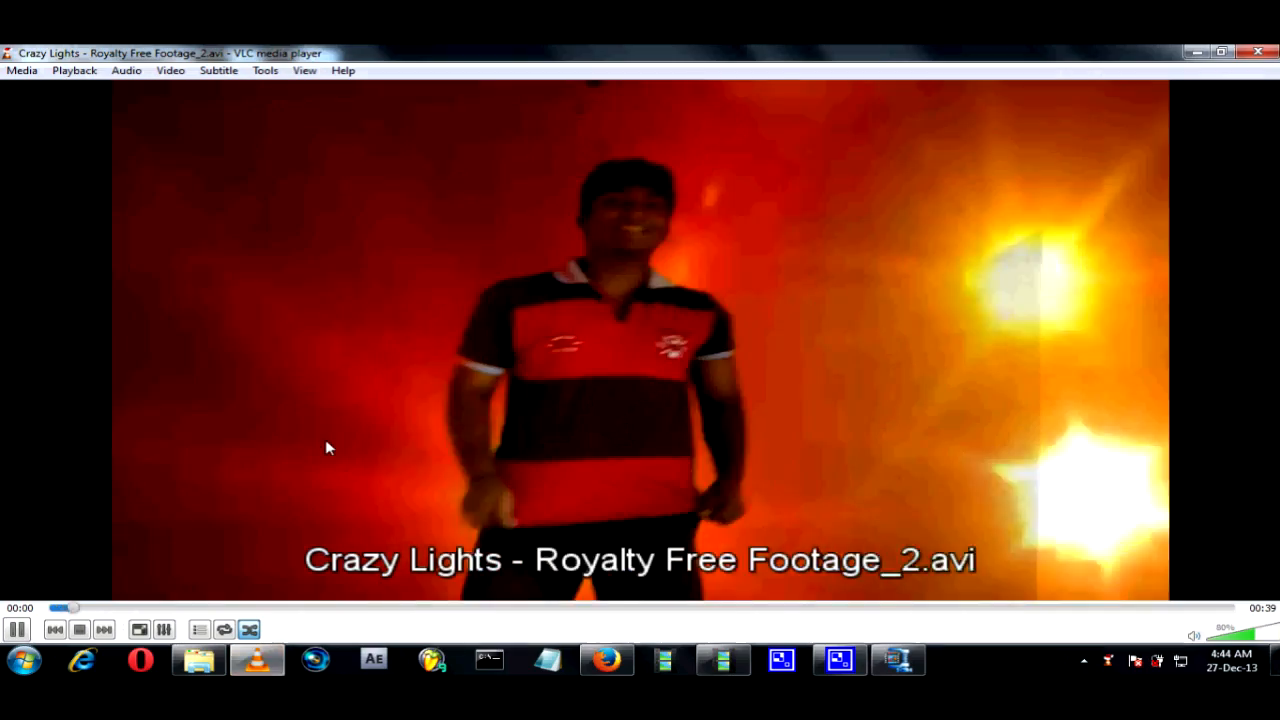
double_click(326, 441)
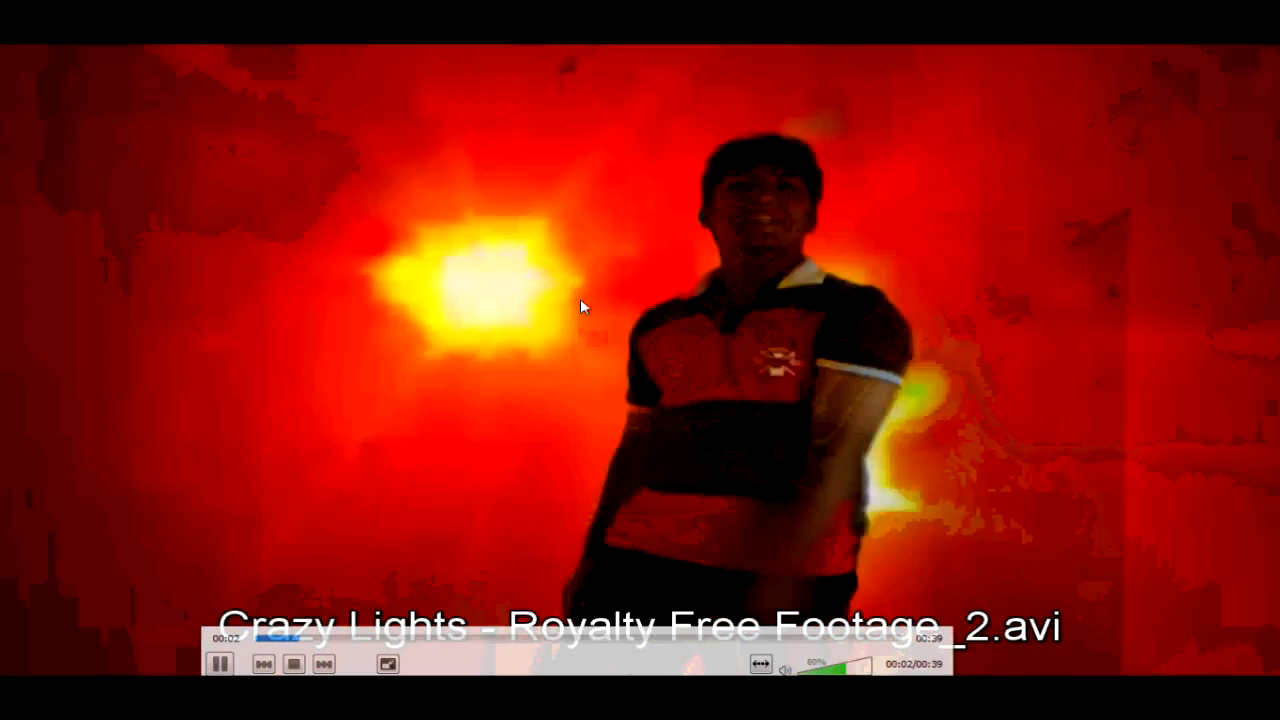
double_click(580, 298)
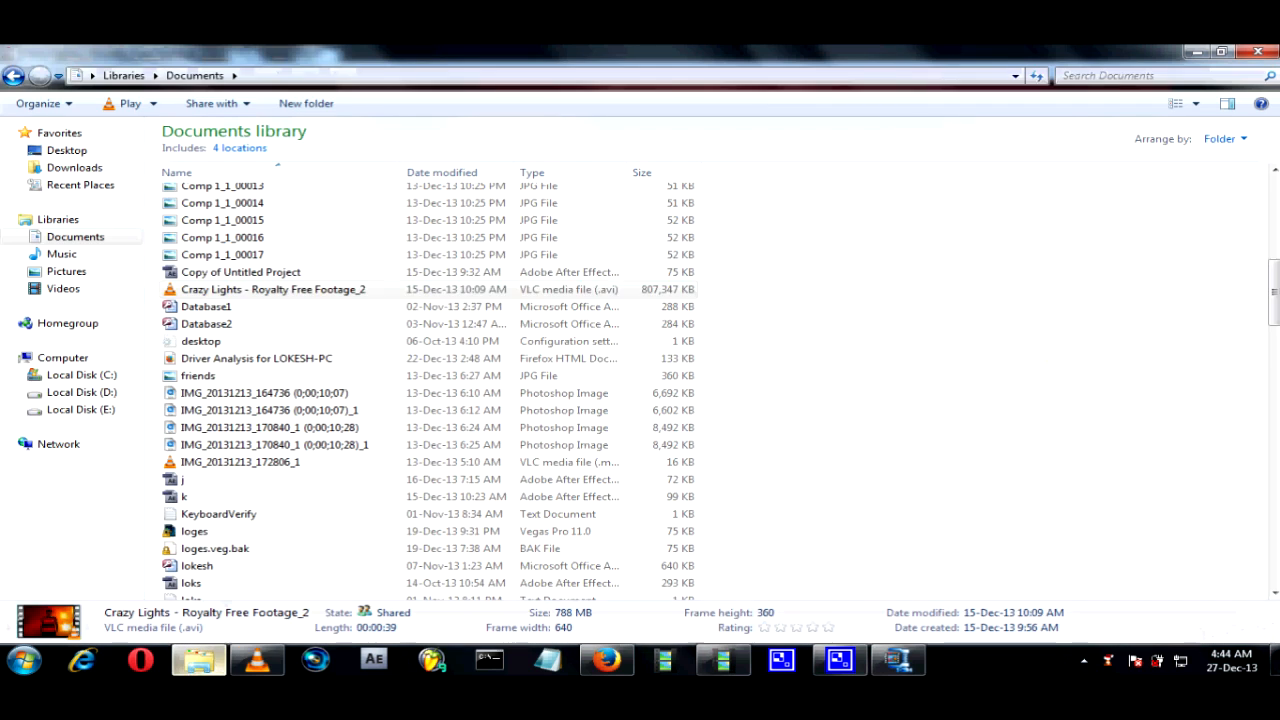
Replay the compressed avc_Crazy Lights - Royalty Free Footage_2 from drive D full screen, closing the player and switching back to Advanced Video Compressor.
left_click(199, 660)
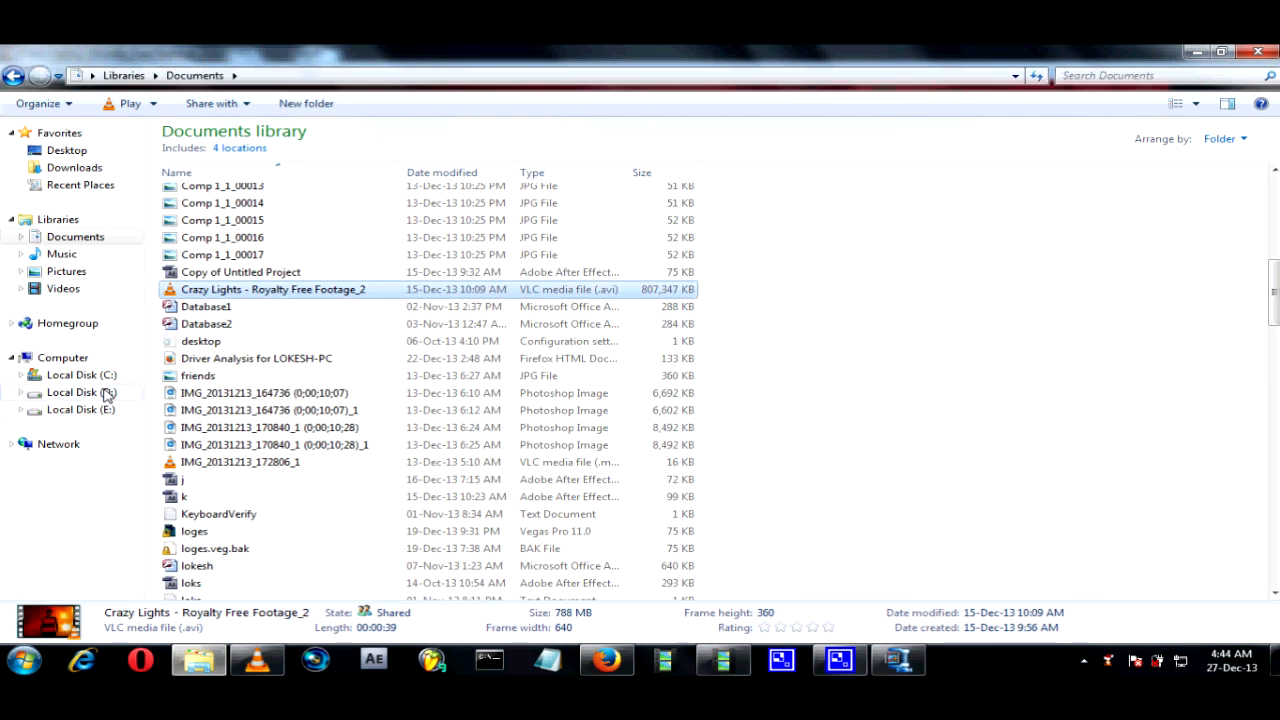
left_click(82, 392)
left_click(922, 291)
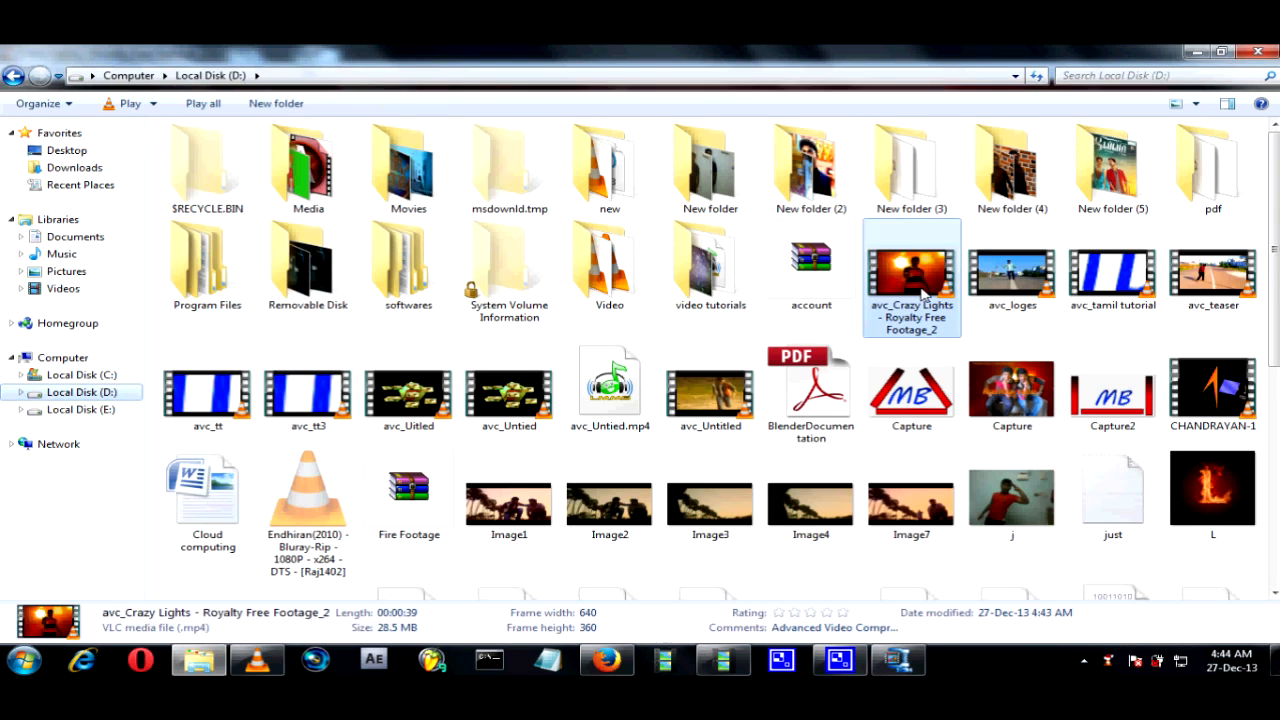
double_click(922, 291)
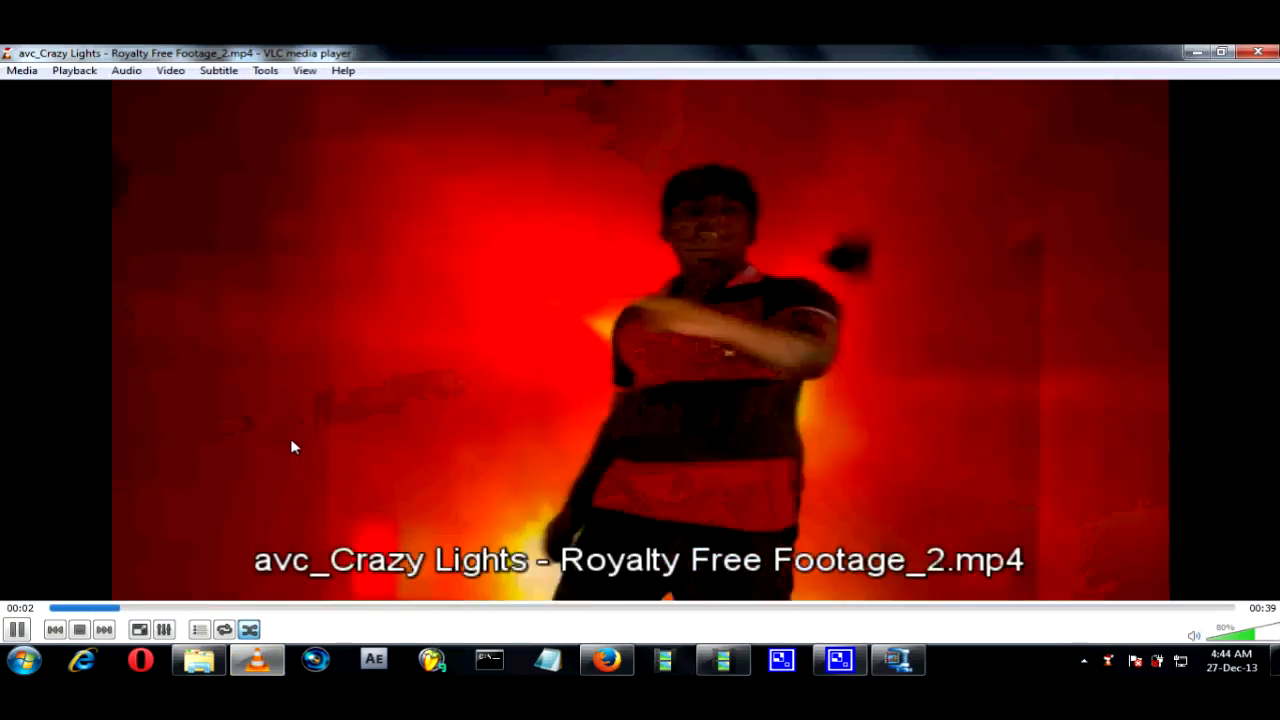
double_click(292, 448)
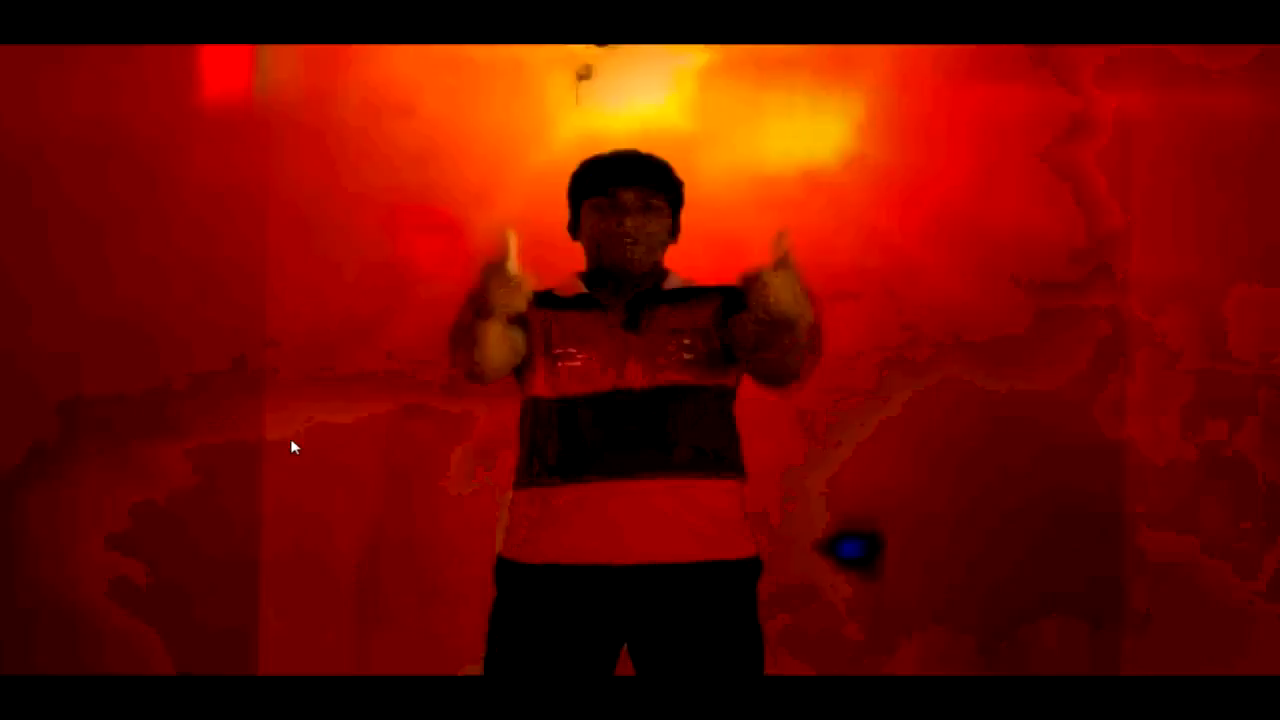
mouse_move(481, 417)
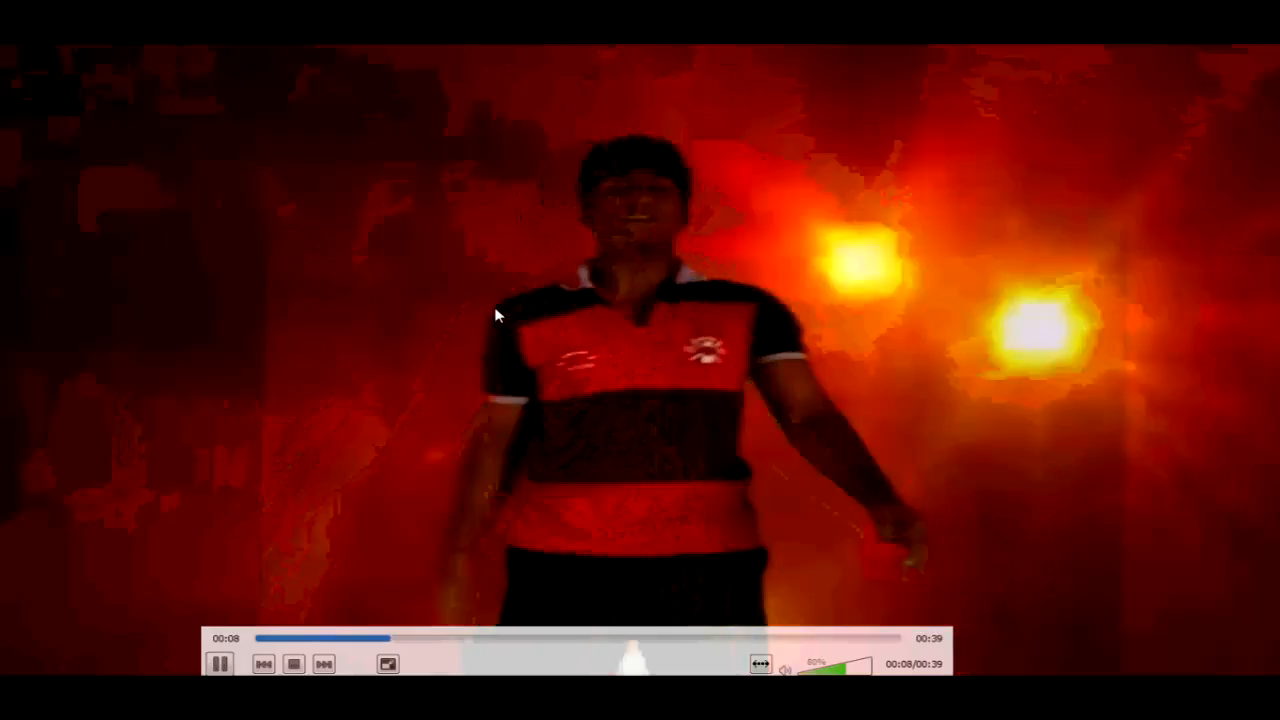
double_click(495, 315)
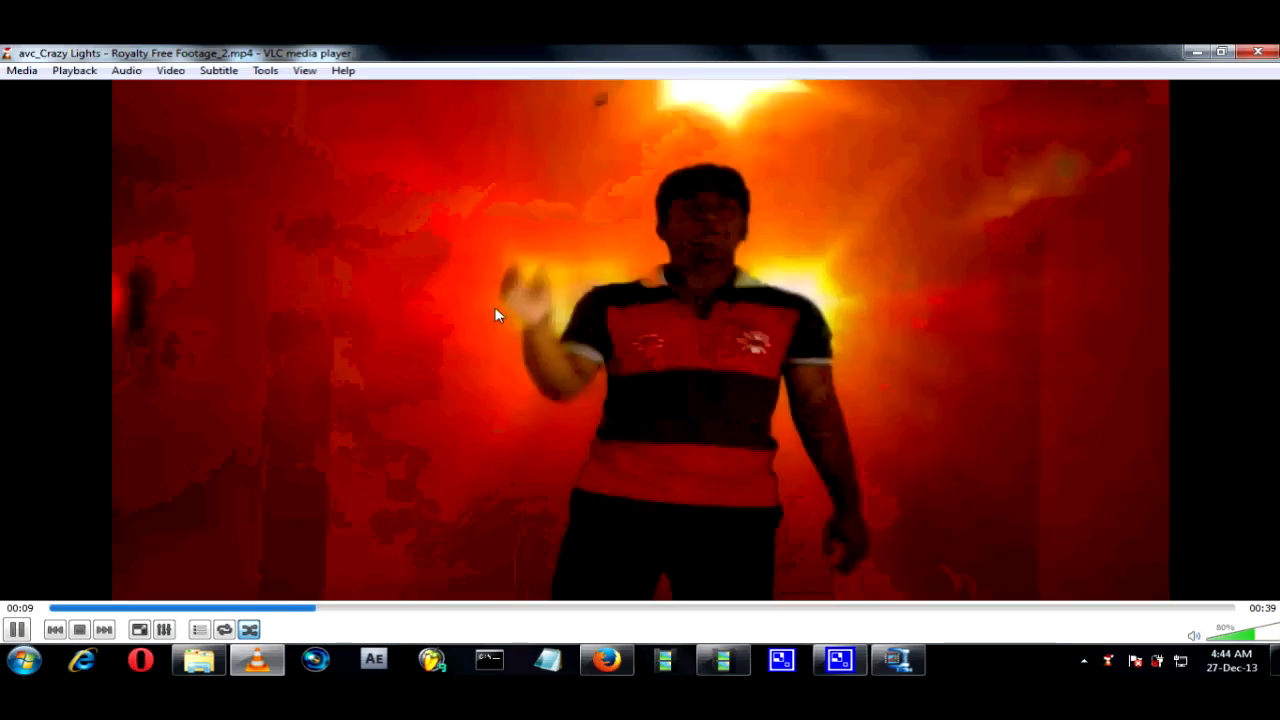
key("ctrl+q")
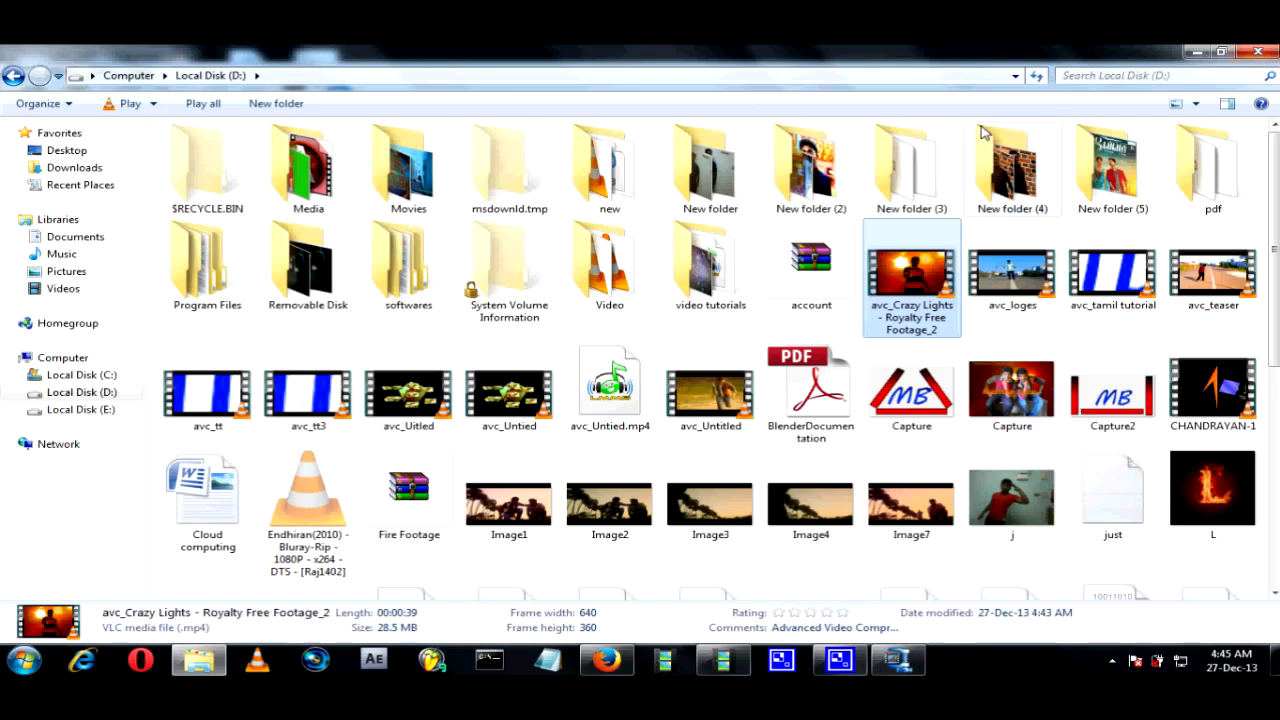
left_click(912, 665)
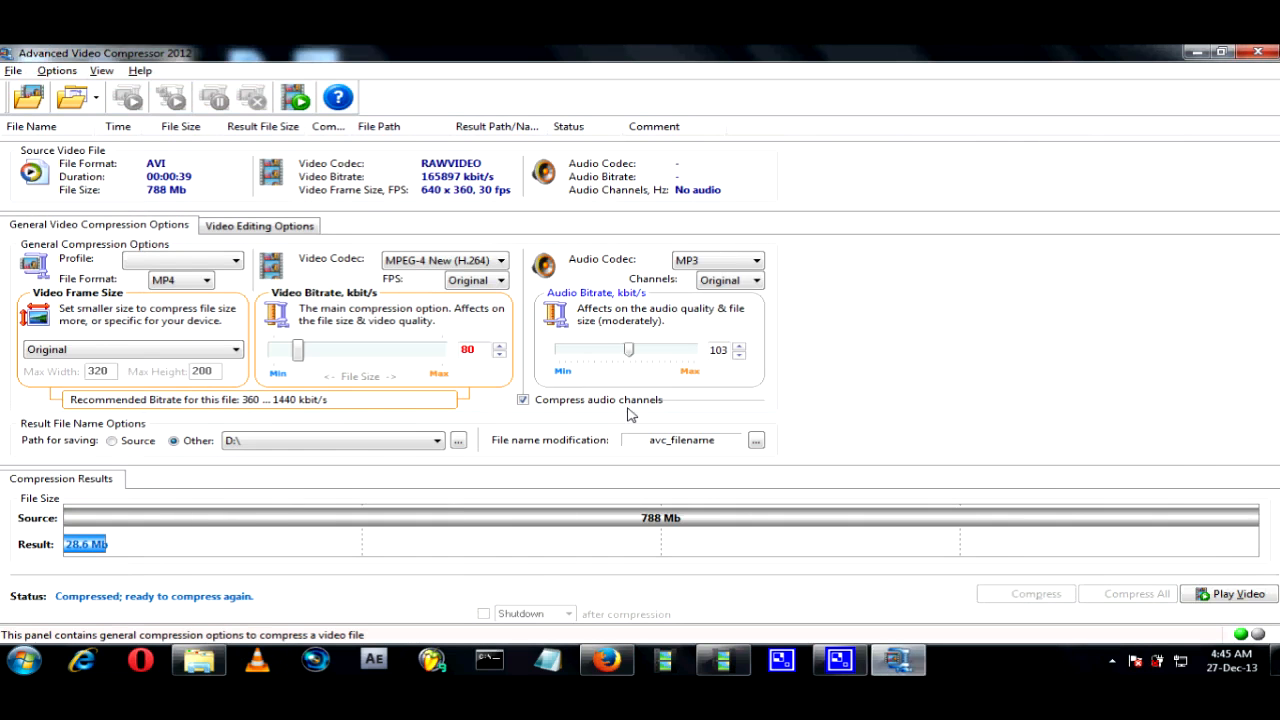